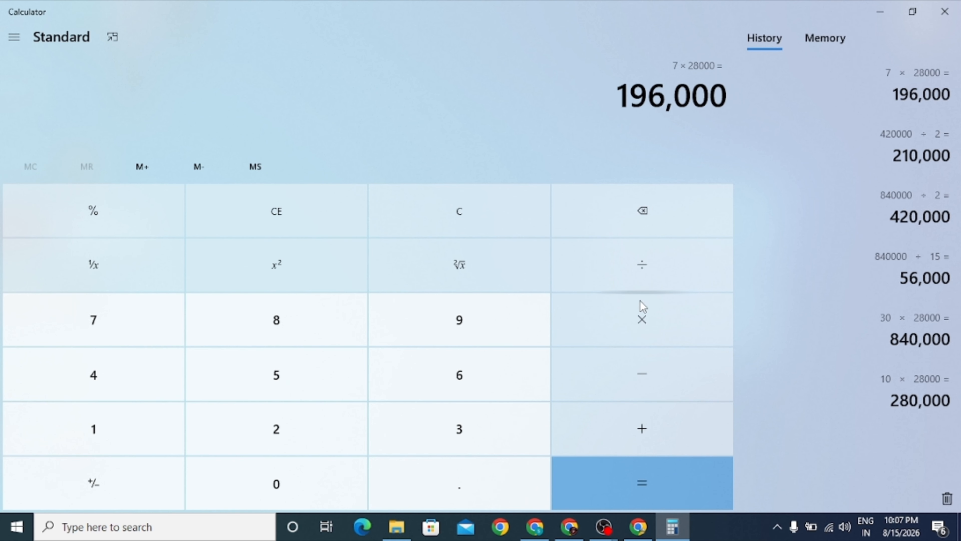
Subtract 30% from the 196,000 result and close the calculator
left_click(651, 377)
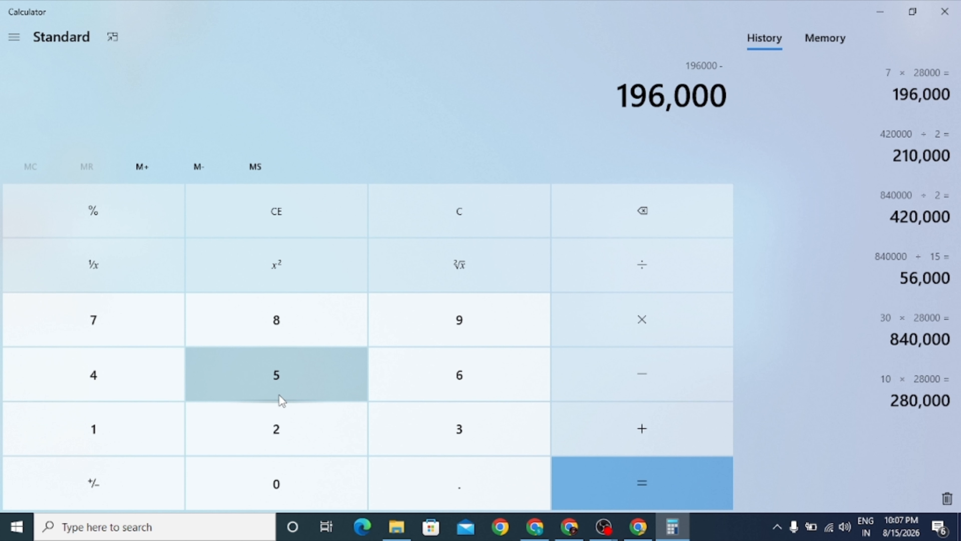
left_click(475, 423)
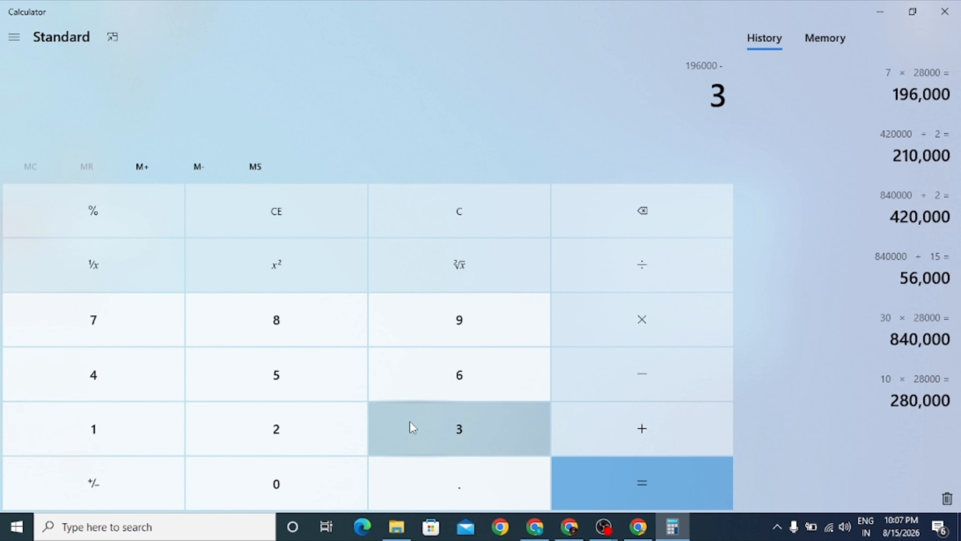
left_click(290, 488)
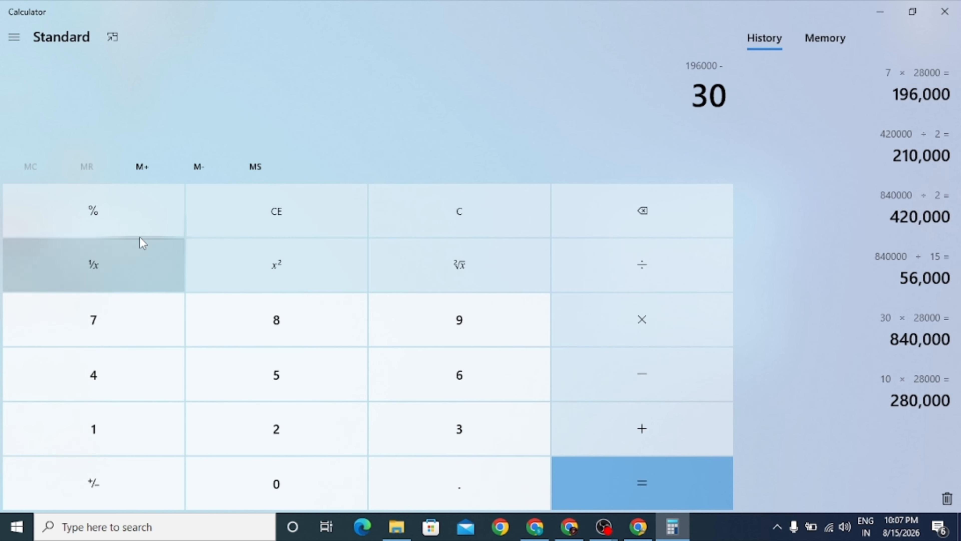
left_click(139, 219)
left_click(654, 497)
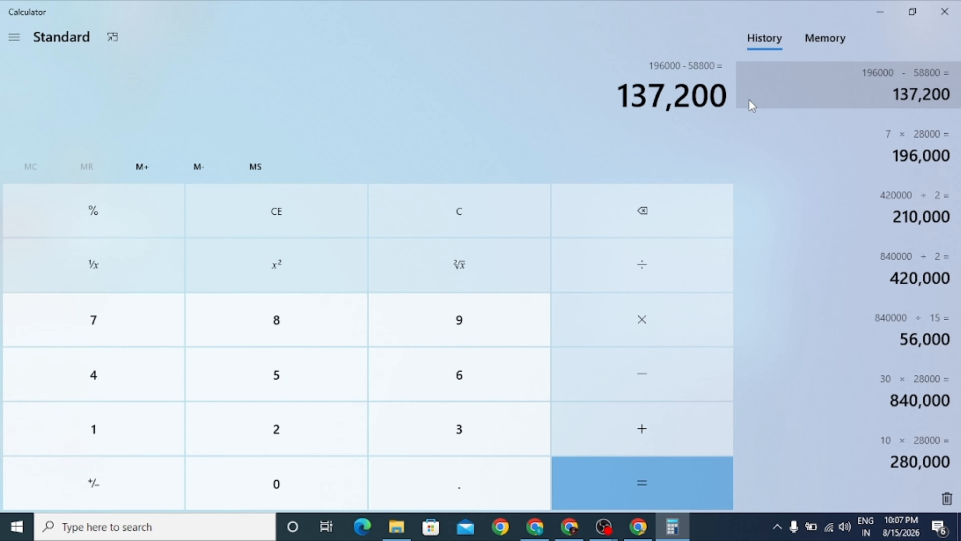
left_click(952, 9)
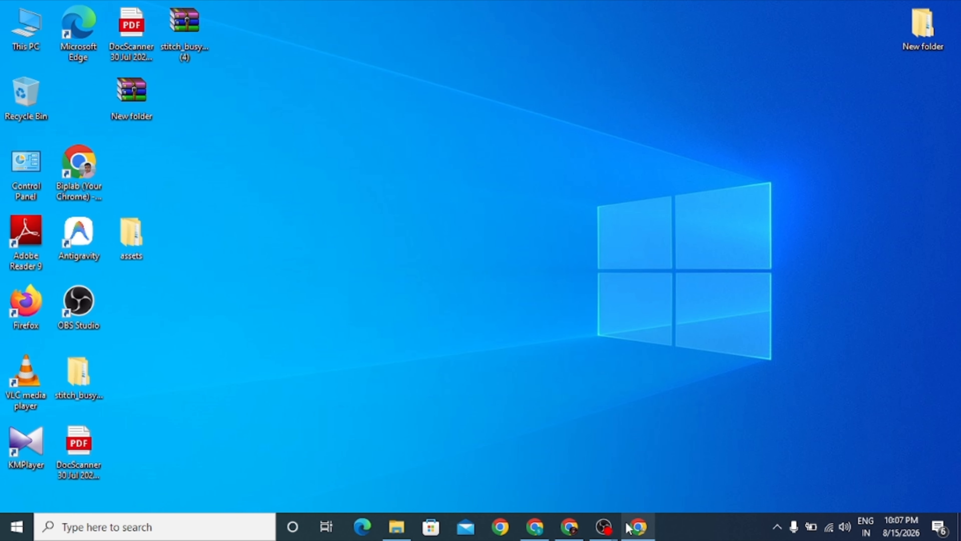
Switch to Chrome and examine the Maa Mobile Repairing Centre Facebook page, including its profile header, details, services and display-repair offer posts
left_click(571, 530)
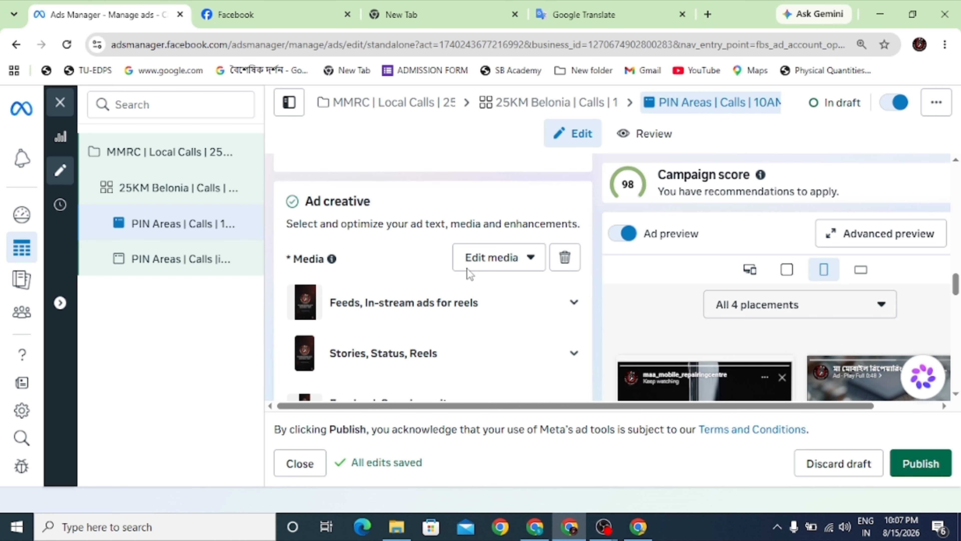
scroll(583, 265, "up", 8)
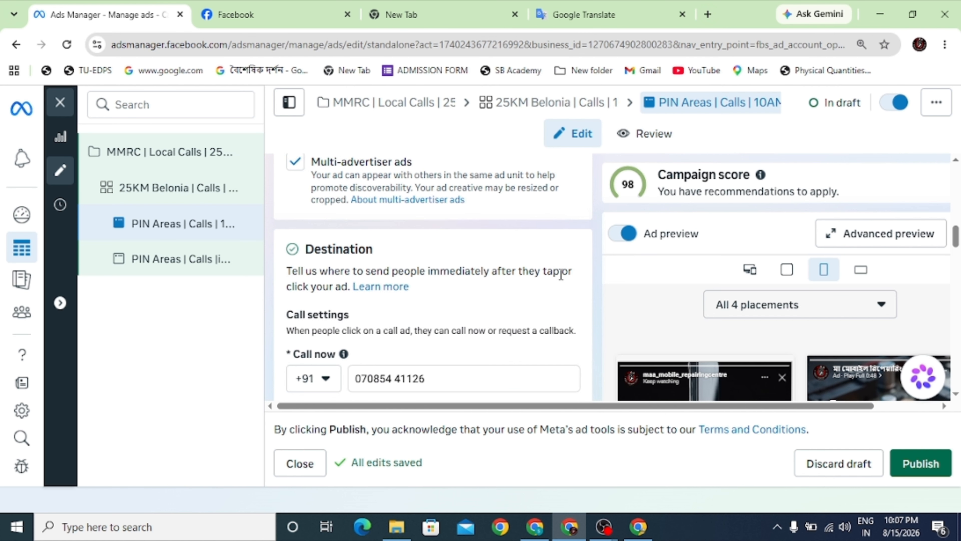
left_click(291, 7)
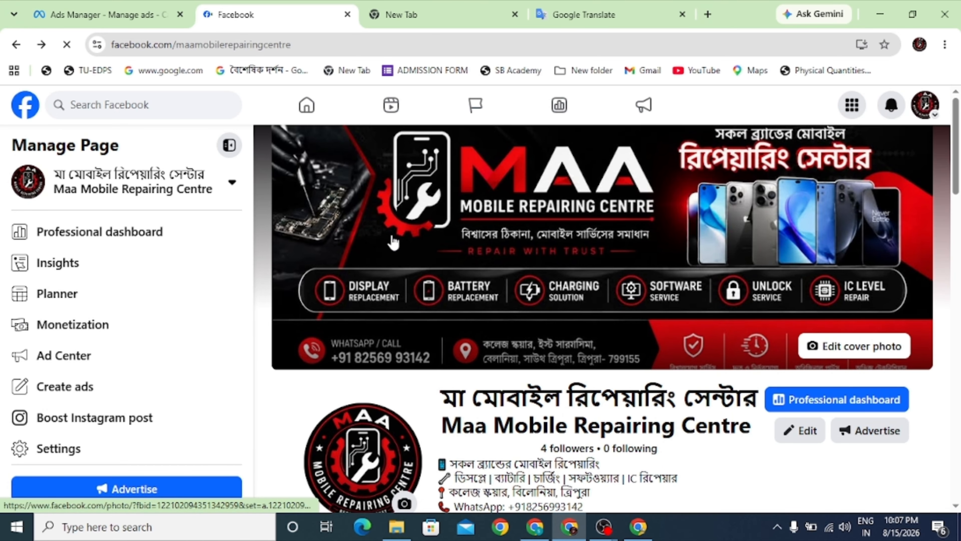
scroll(496, 275, "down", 10)
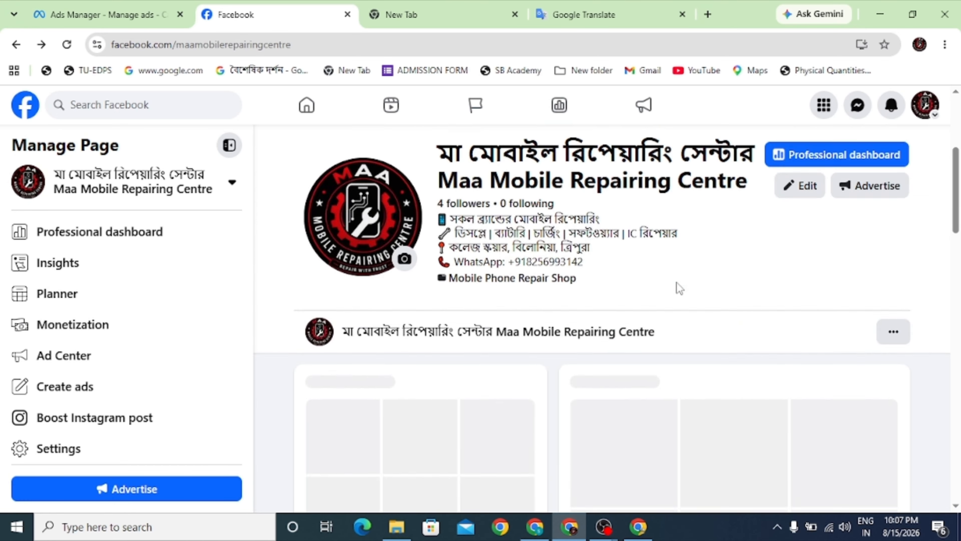
scroll(500, 348, "up", 7)
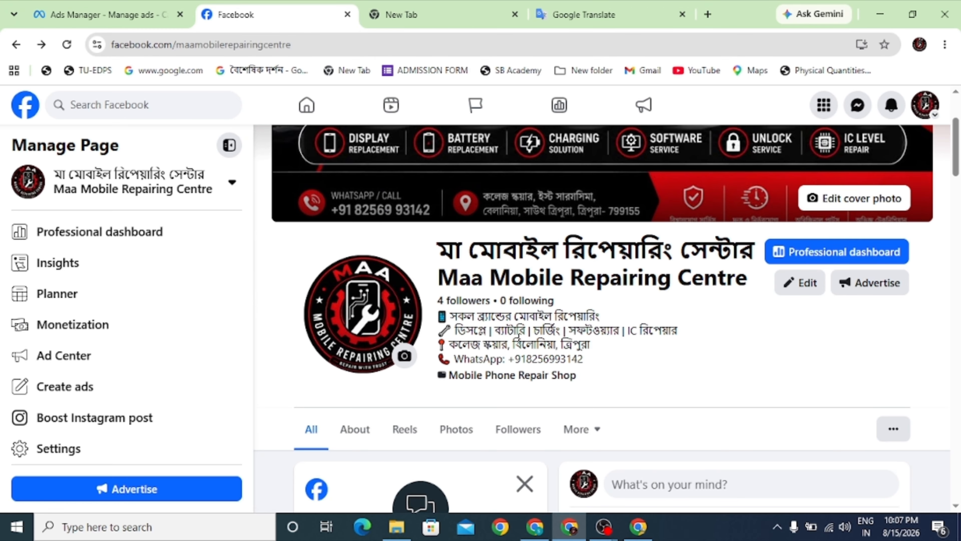
scroll(528, 276, "down", 3)
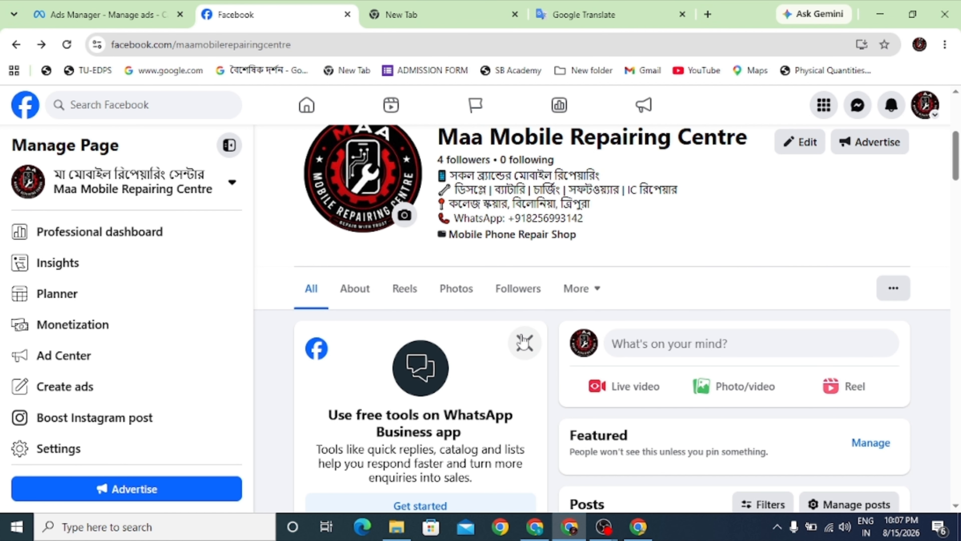
scroll(583, 250, "up", 2)
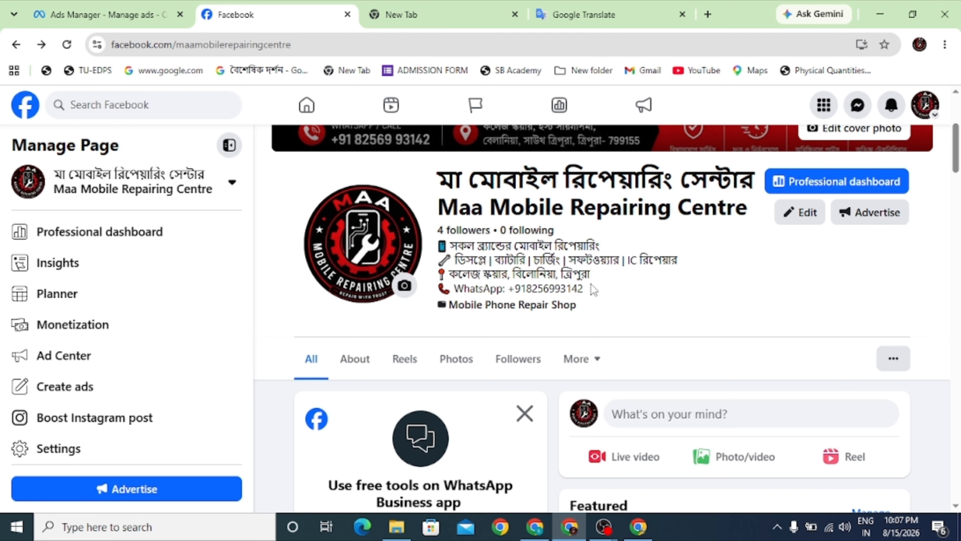
scroll(613, 265, "down", 12)
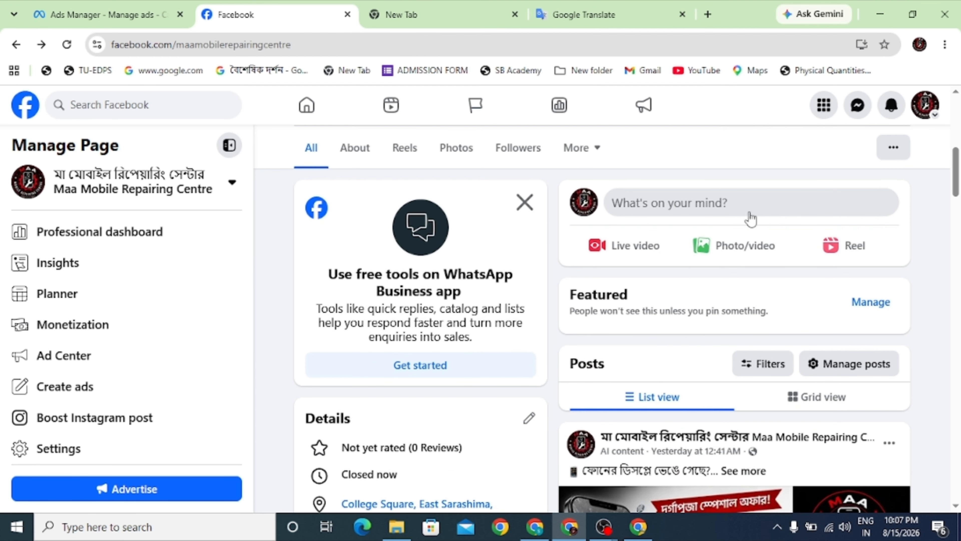
scroll(694, 266, "down", 6)
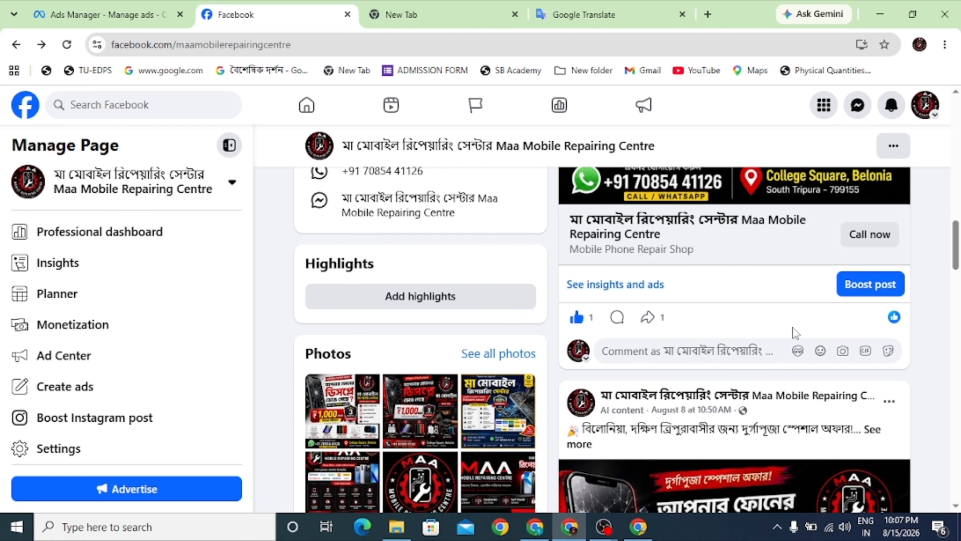
scroll(700, 322, "up", 6)
scroll(702, 324, "up", 2)
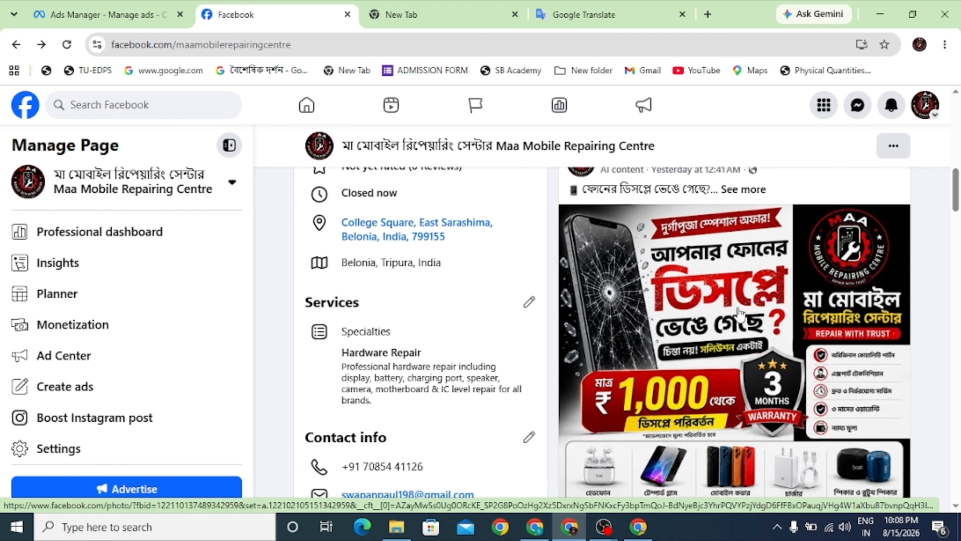
scroll(723, 302, "down", 2)
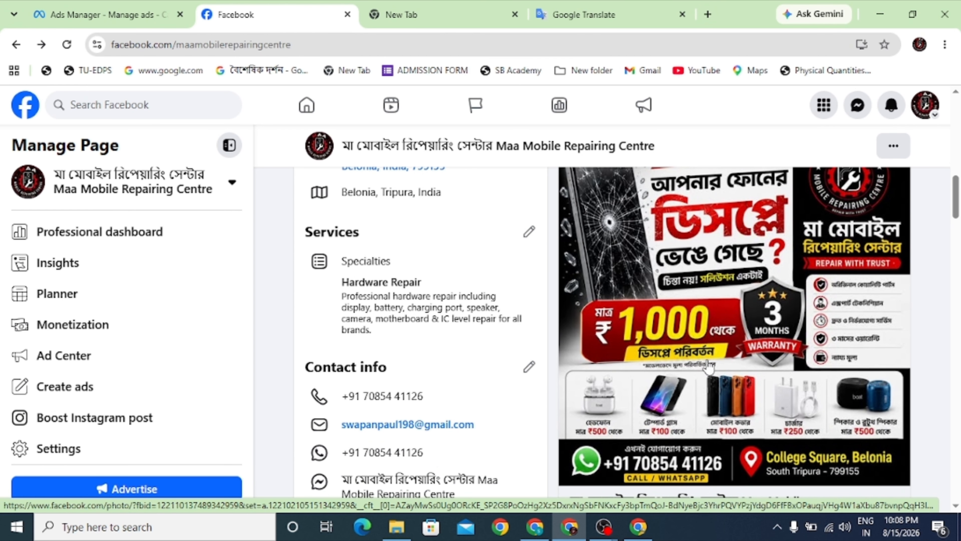
scroll(780, 297, "down", 5)
scroll(753, 294, "down", 8)
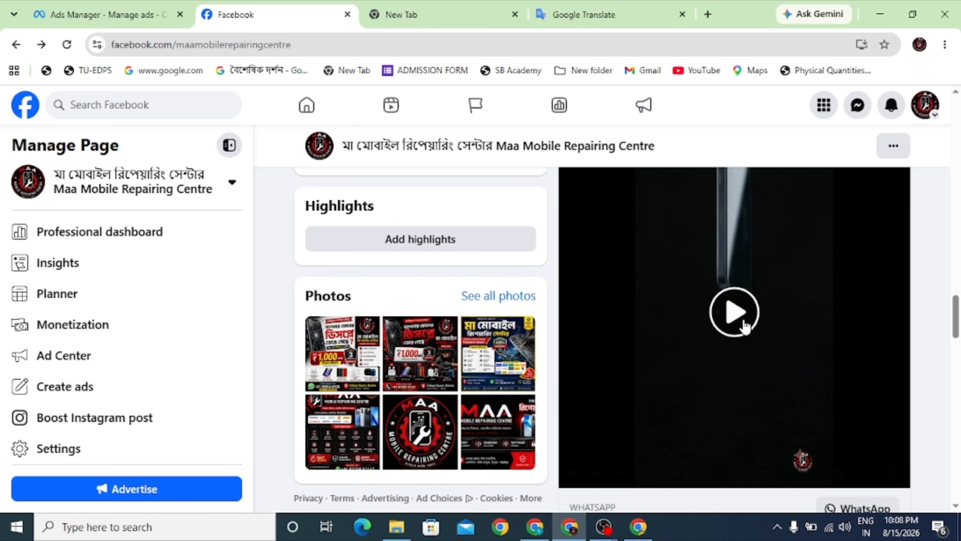
Watch the page's promotional repair video with sound, including in the reel viewer, and pause it back on the page
left_click(736, 314)
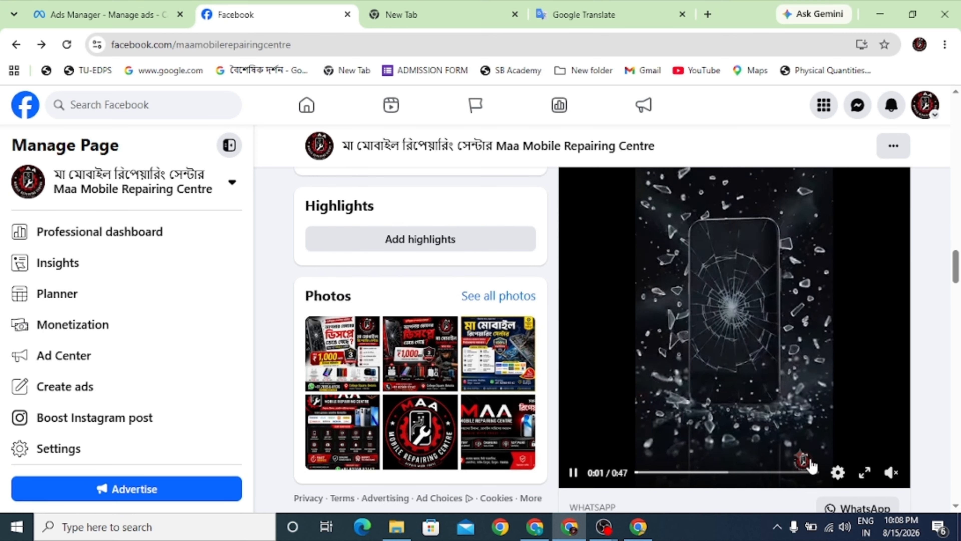
left_click(890, 473)
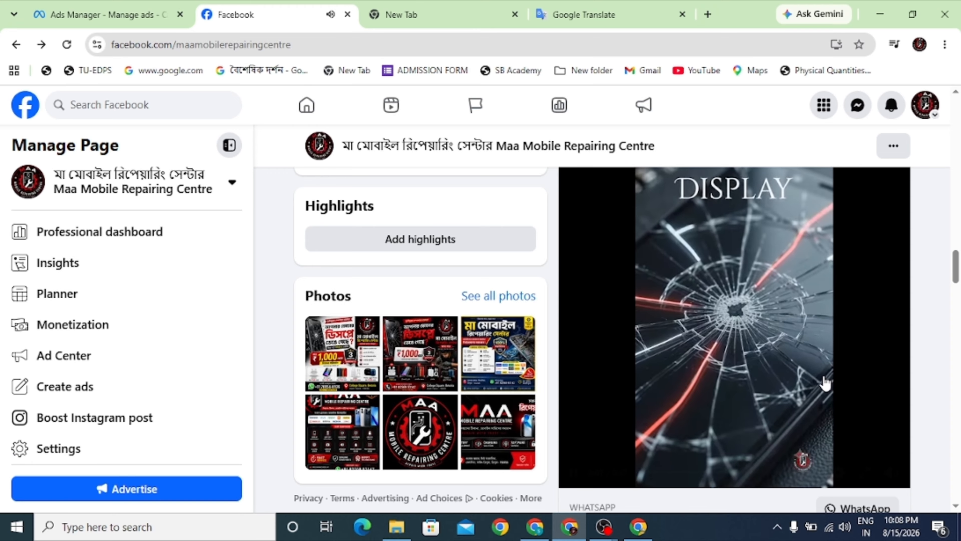
left_click(825, 383)
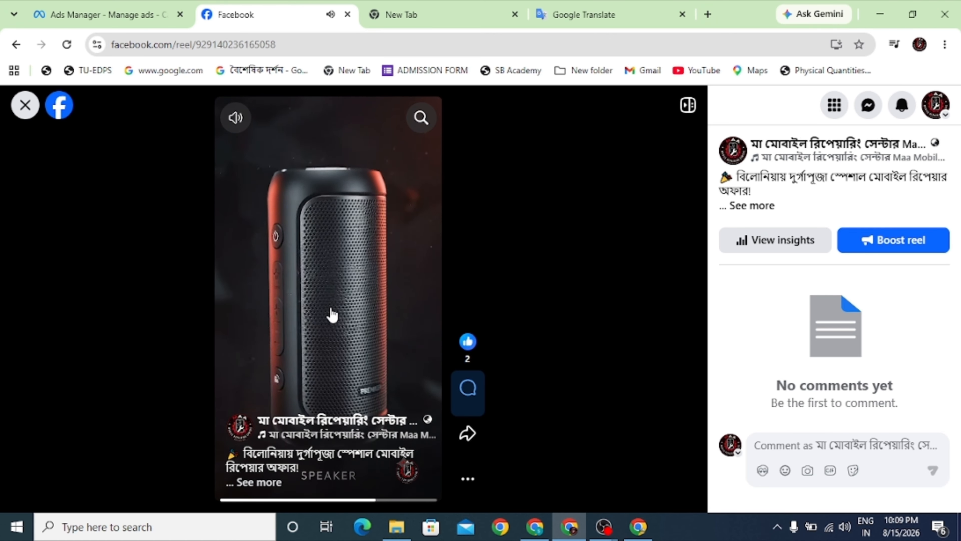
left_click(25, 105)
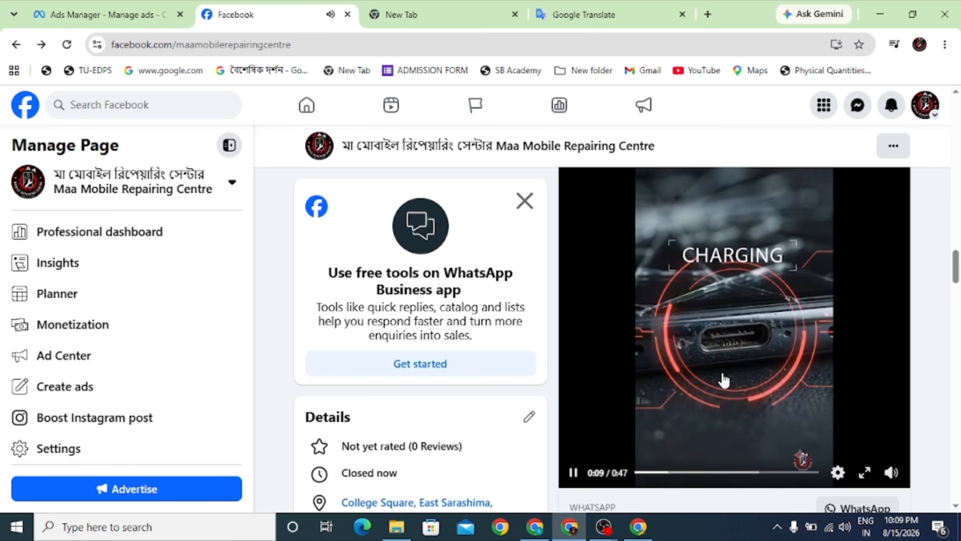
left_click(572, 473)
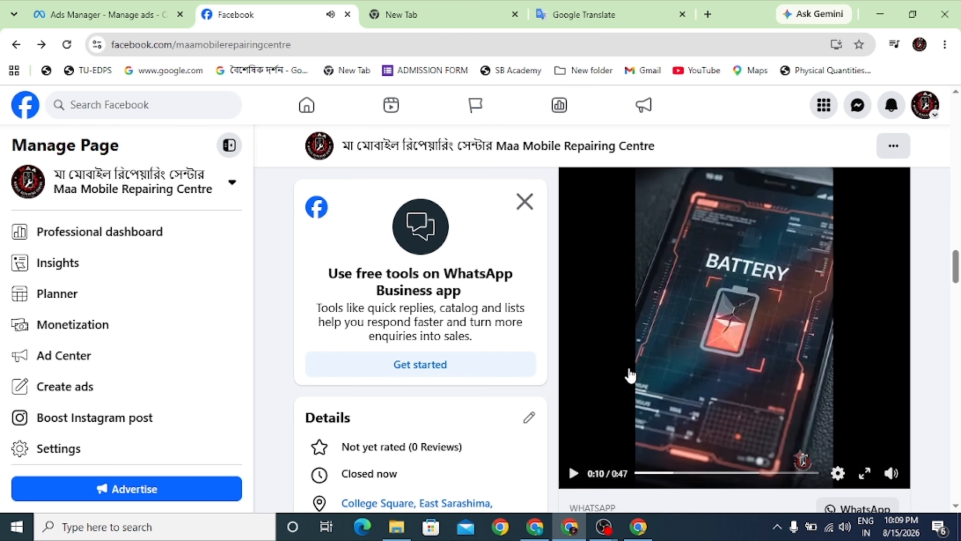
scroll(628, 376, "down", 15)
scroll(749, 284, "up", 15)
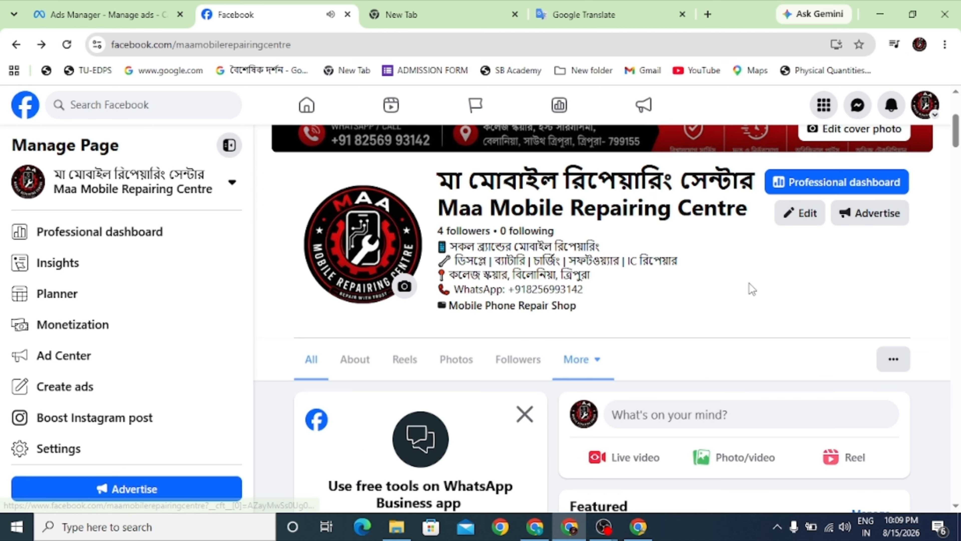
Return to the draft ad in Ads Manager and open its parent campaign, MMRC | Local Calls | 25KM Belonia | ₹200
left_click(133, 6)
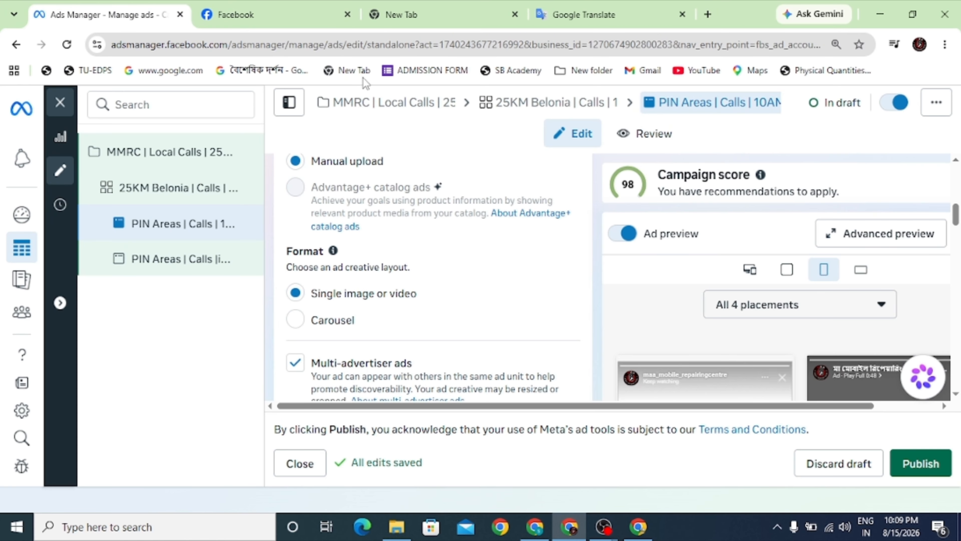
scroll(391, 106, "up", 4)
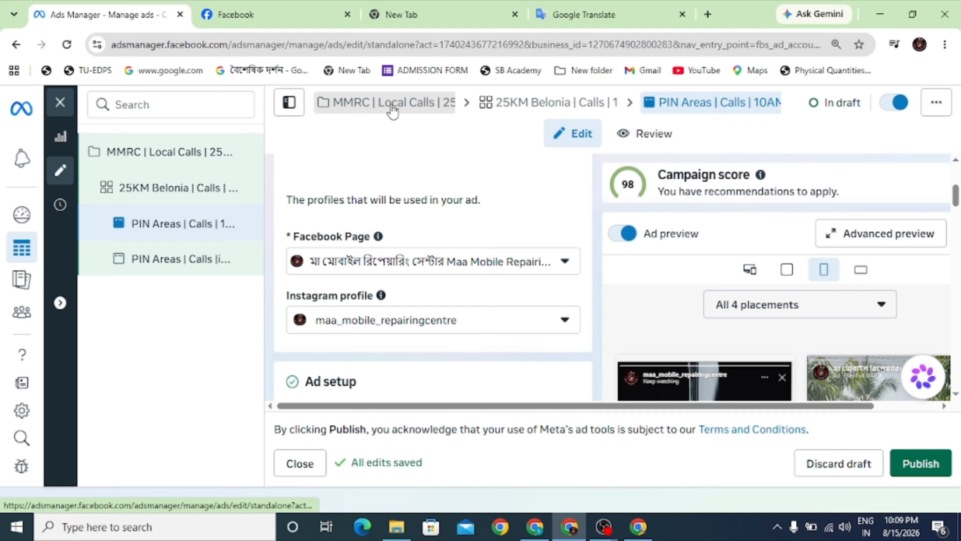
left_click(392, 109)
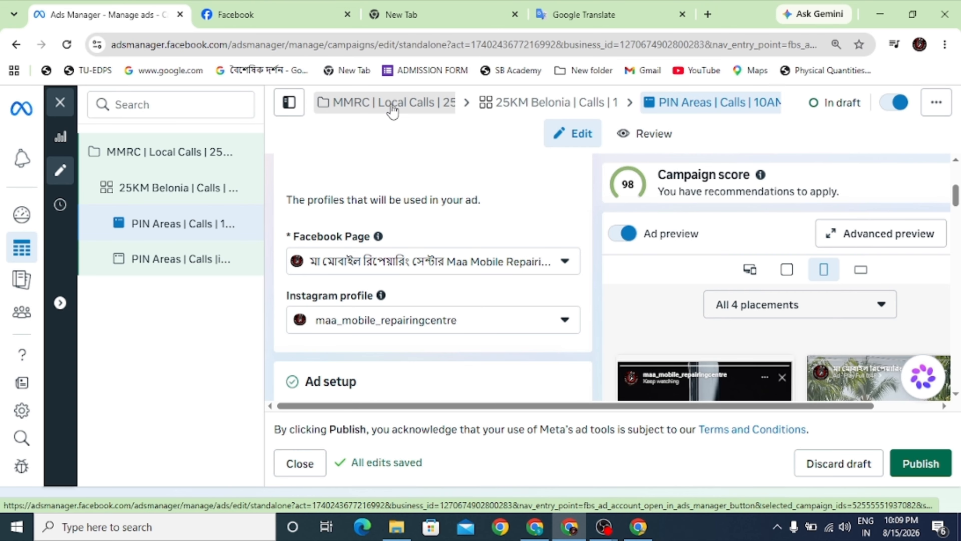
Open the Ads Manager campaigns list in the blank browser tab using the saved ads shortcut
left_click(297, 12)
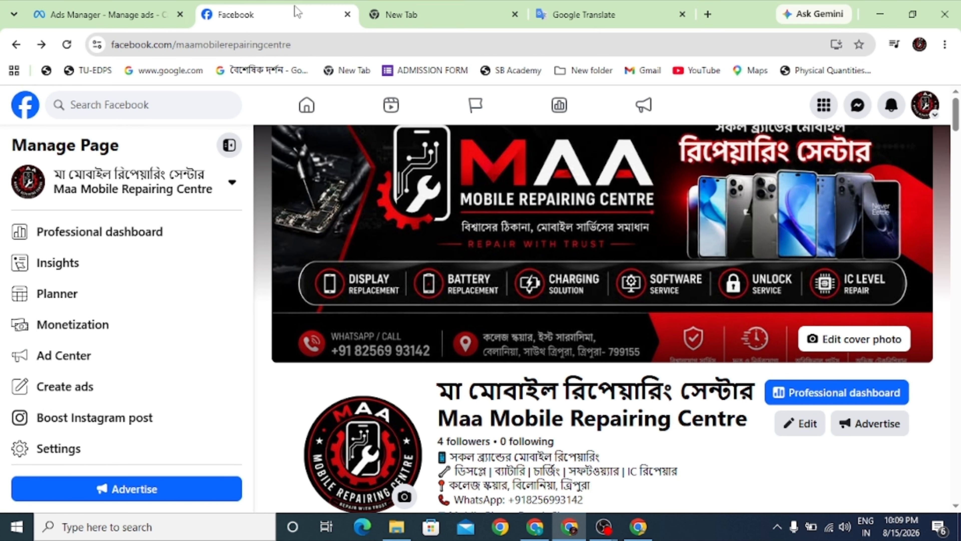
left_click(454, 15)
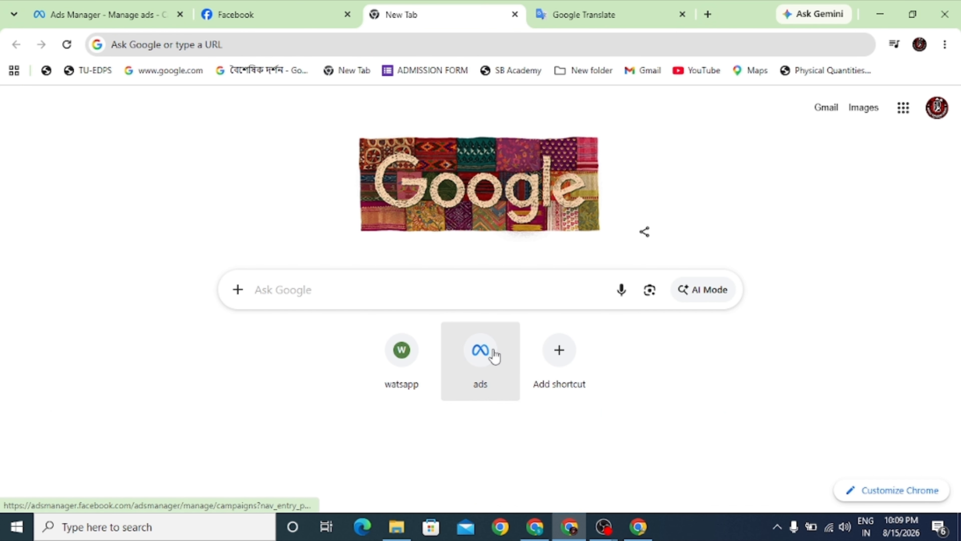
left_click(493, 356)
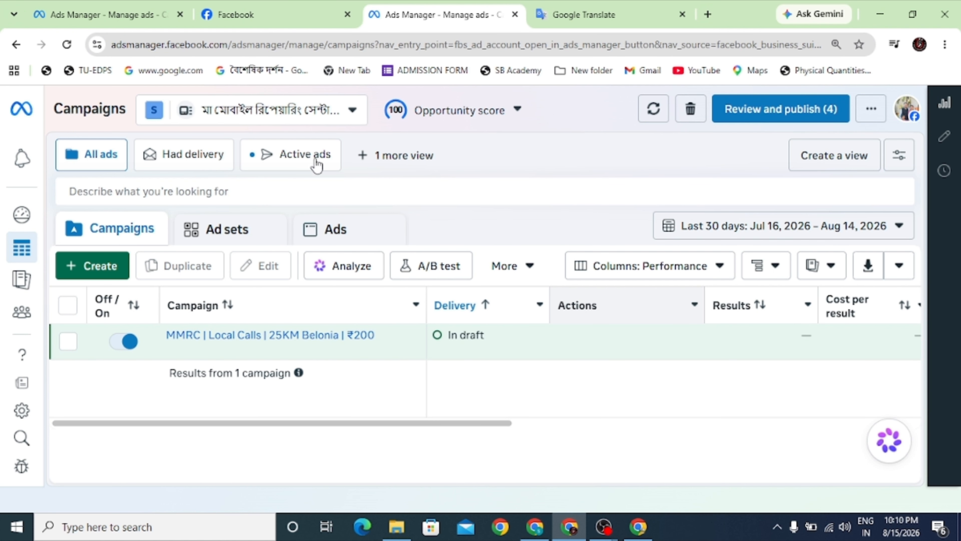
Review the buying type and objectives offered for a new campaign, dismiss the dialog, and return to the MMRC draft campaign editor
left_click(95, 275)
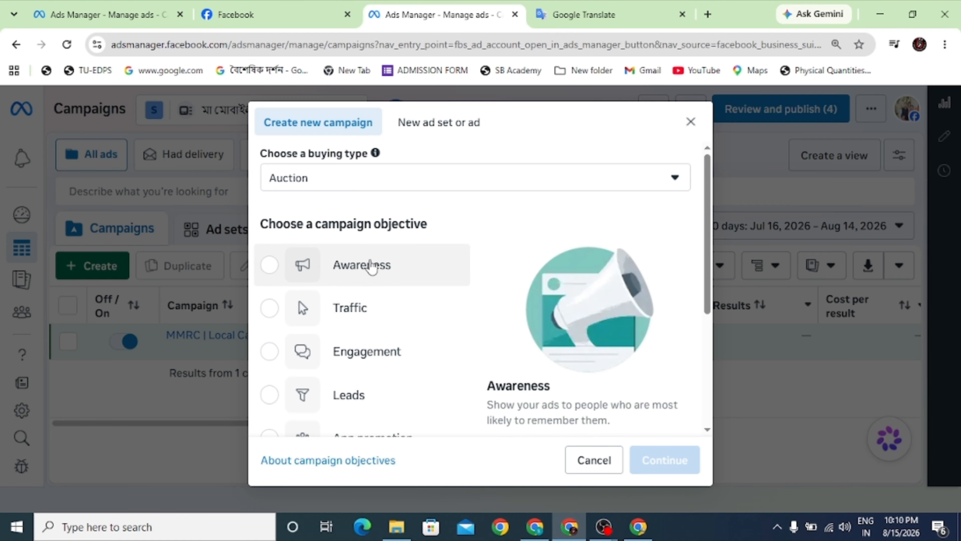
scroll(371, 265, "down", 2)
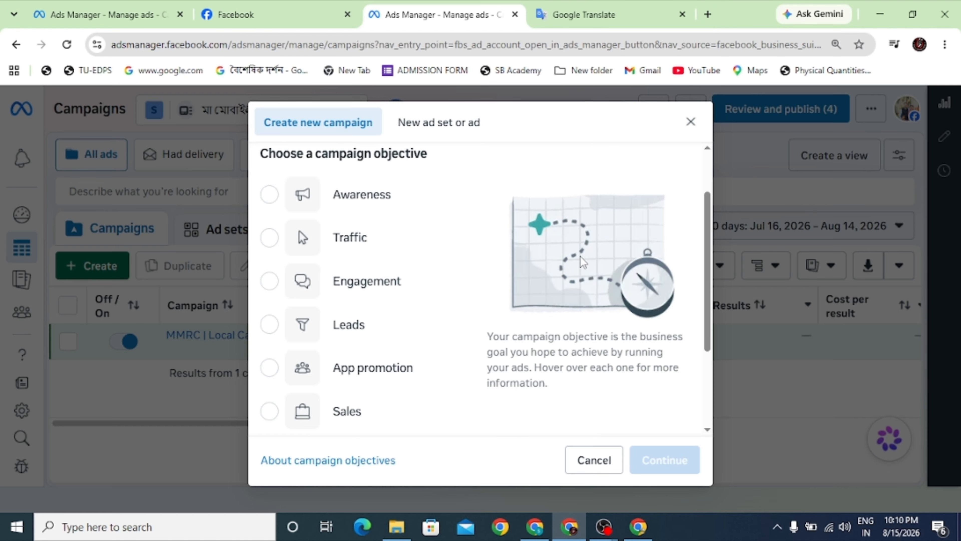
scroll(372, 242, "down", 2)
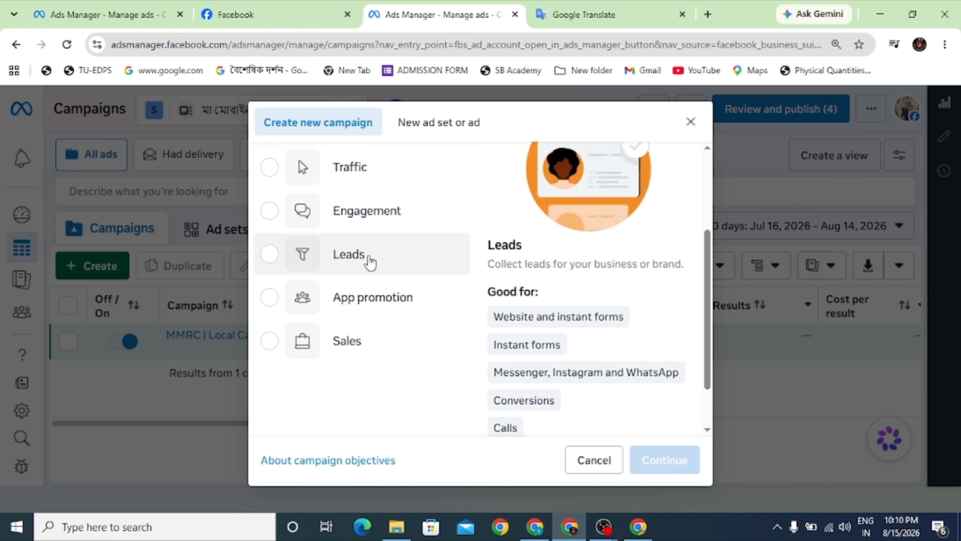
scroll(369, 254, "up", 3)
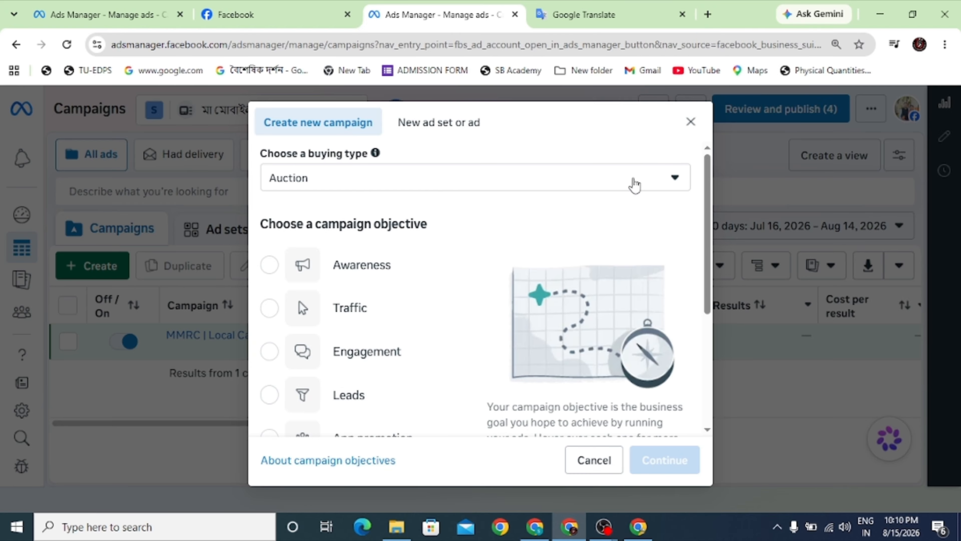
left_click(690, 122)
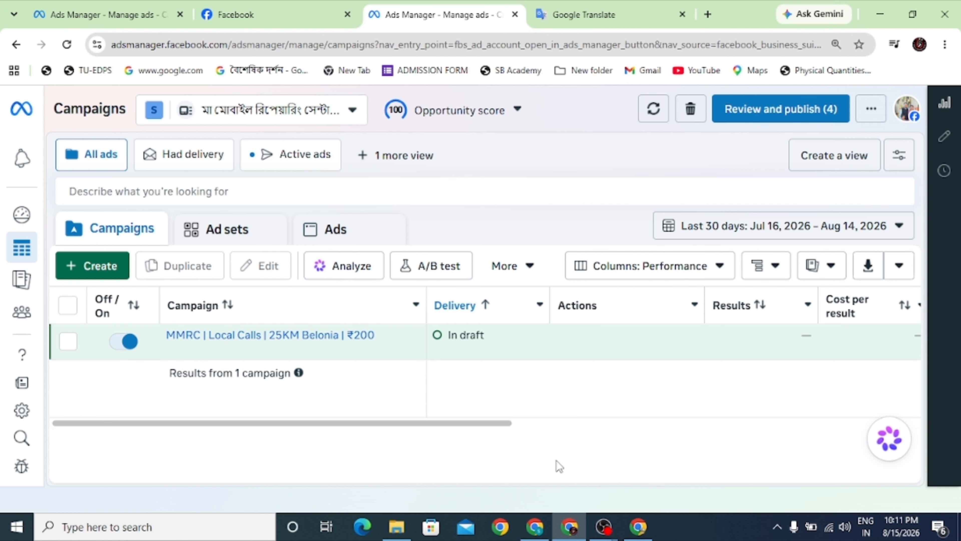
left_click(142, 5)
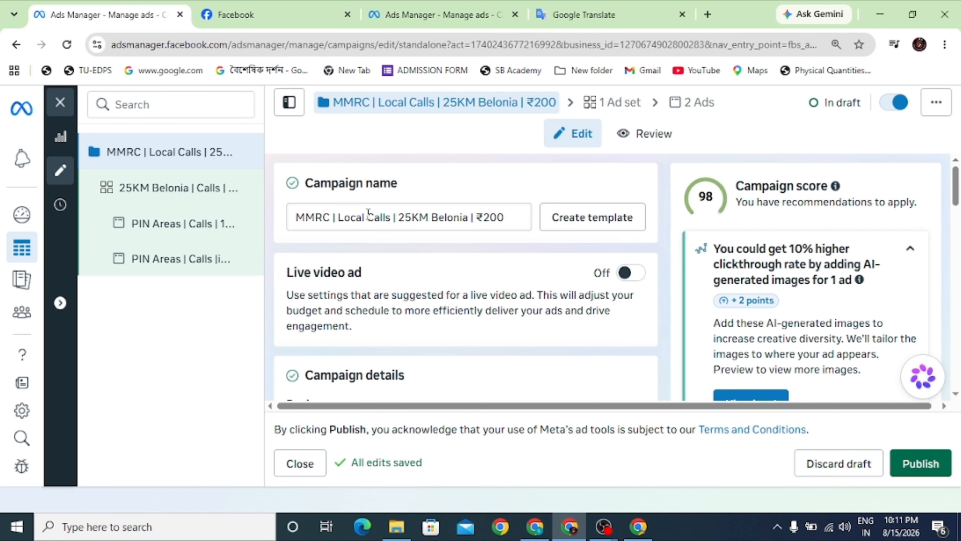
Review the draft campaign's name, live video ad setting, buying type and list of campaign objectives
scroll(390, 195, "down", 2)
scroll(439, 209, "up", 2)
scroll(452, 238, "down", 1)
scroll(448, 233, "up", 1)
scroll(443, 226, "down", 3)
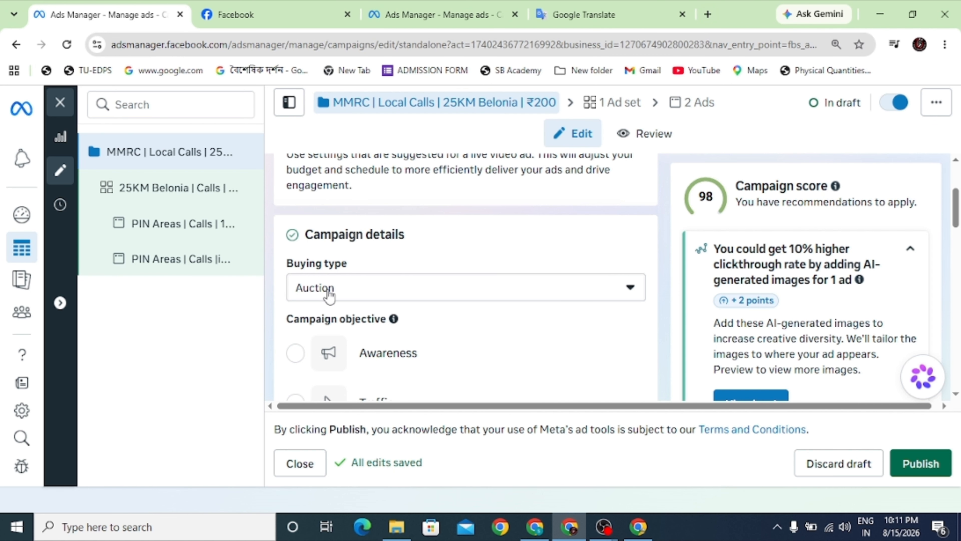
scroll(526, 275, "down", 3)
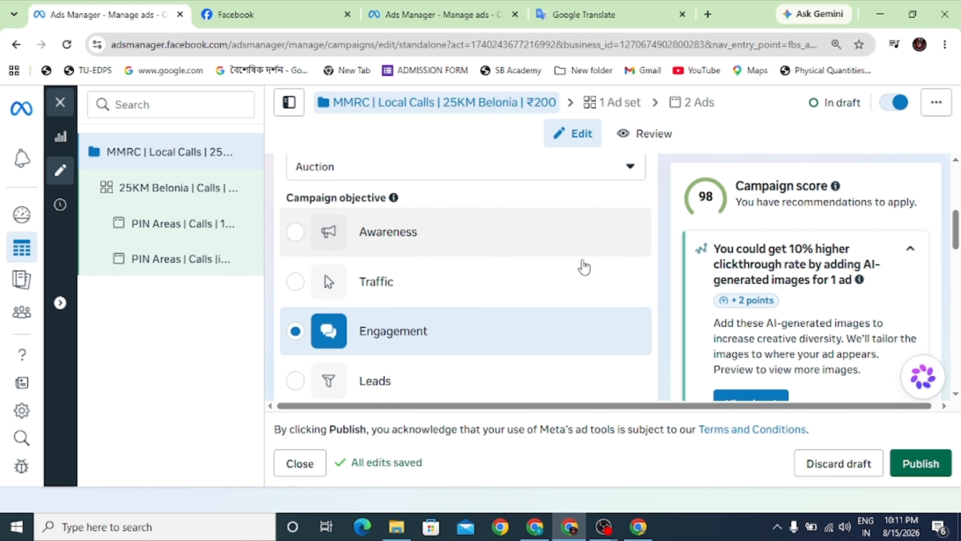
scroll(584, 267, "down", 2)
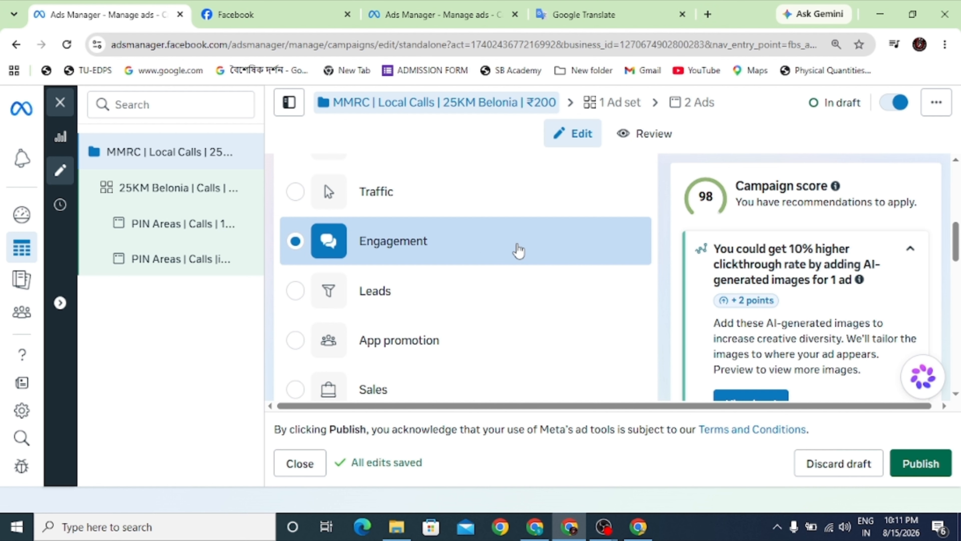
scroll(517, 245, "down", 5)
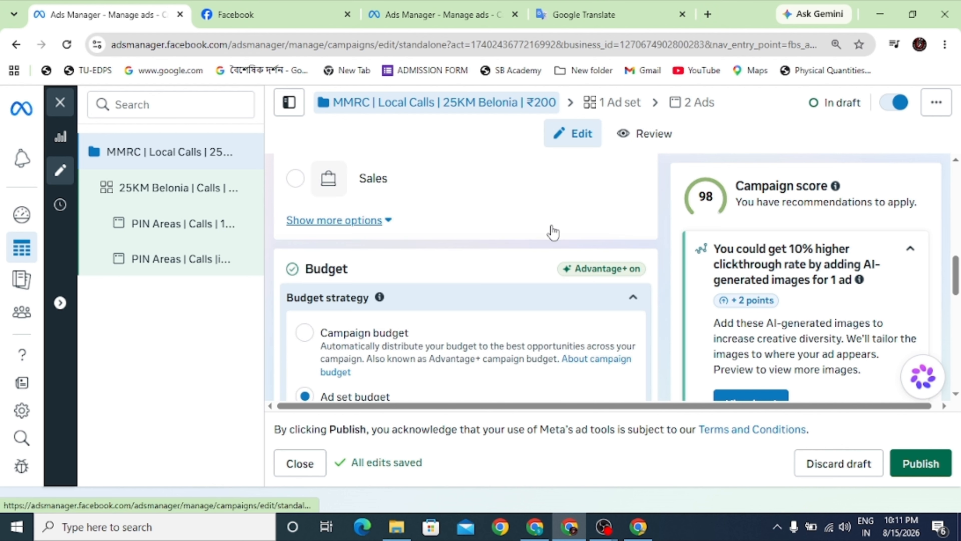
scroll(507, 234, "up", 5)
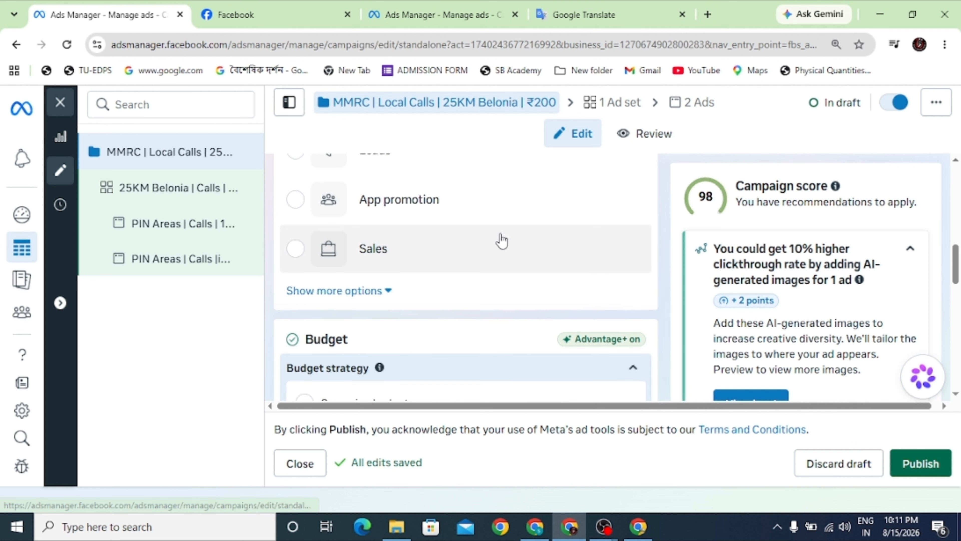
scroll(509, 238, "down", 5)
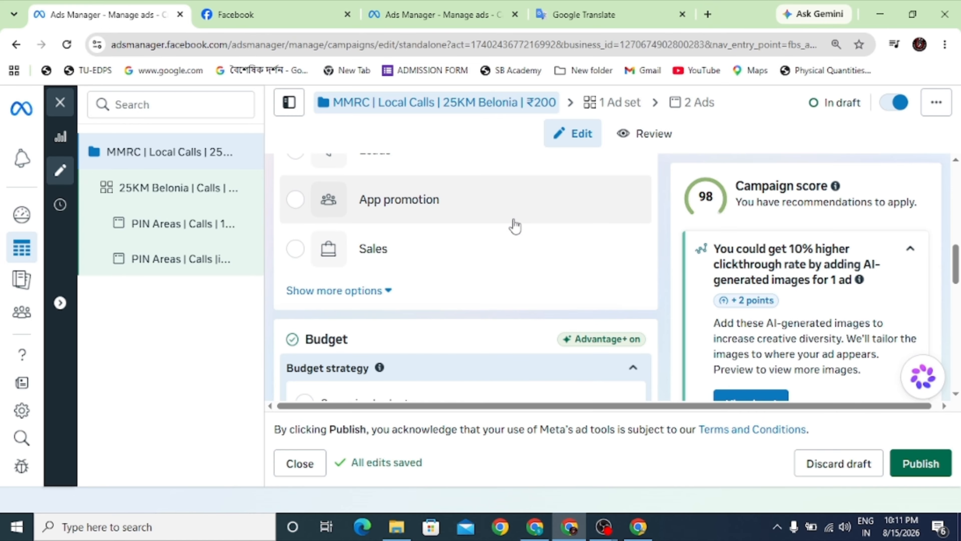
Examine the campaign's budget strategy, ad set budget sharing, bid strategy and frequency control settings
scroll(515, 226, "down", 3)
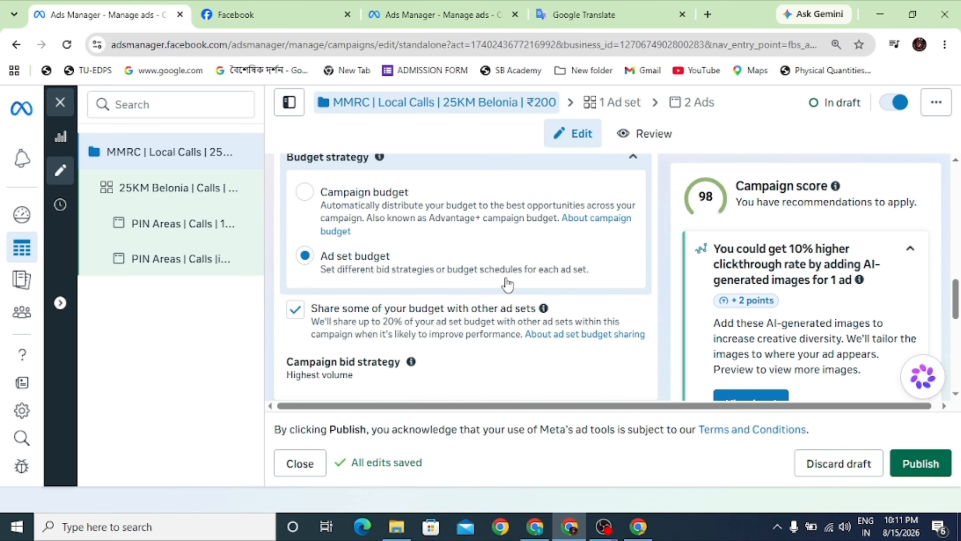
scroll(498, 269, "down", 2)
scroll(498, 265, "down", 6)
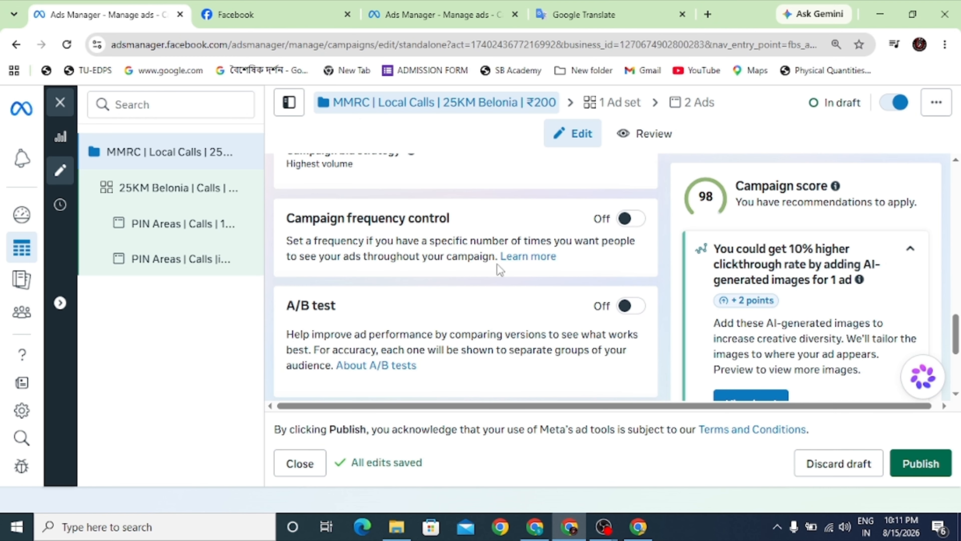
scroll(498, 264, "up", 4)
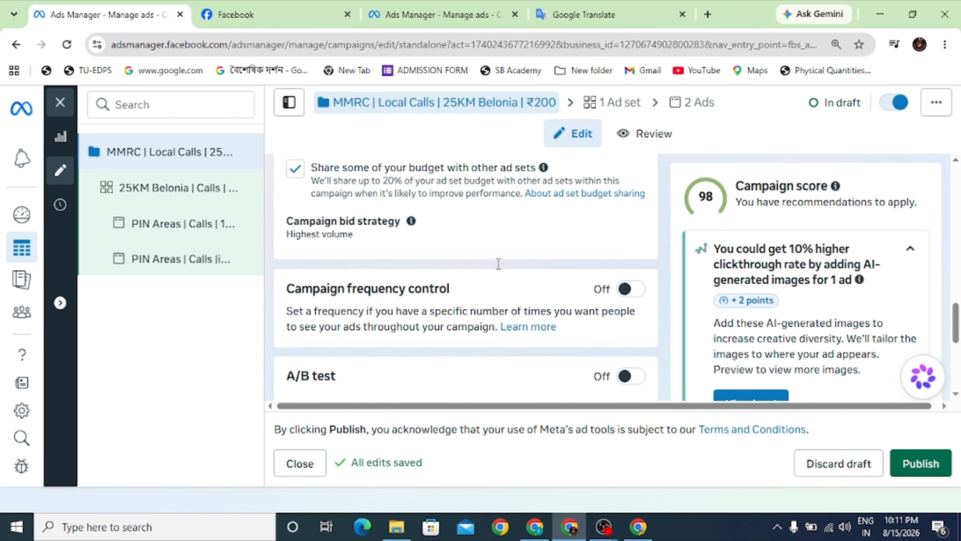
scroll(392, 254, "up", 2)
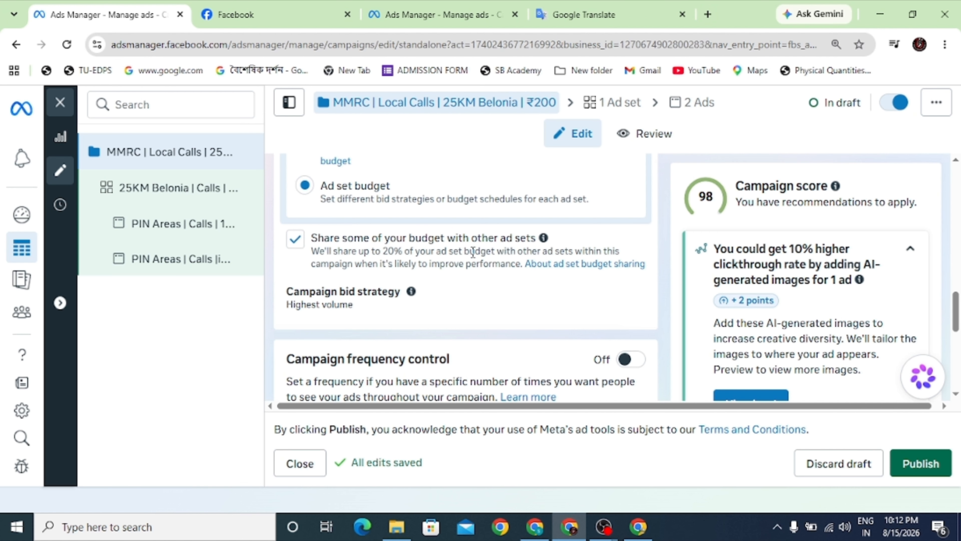
Check the campaign's A/B test and Special Ad Categories sections, and revisit its budget strategy
scroll(472, 252, "down", 8)
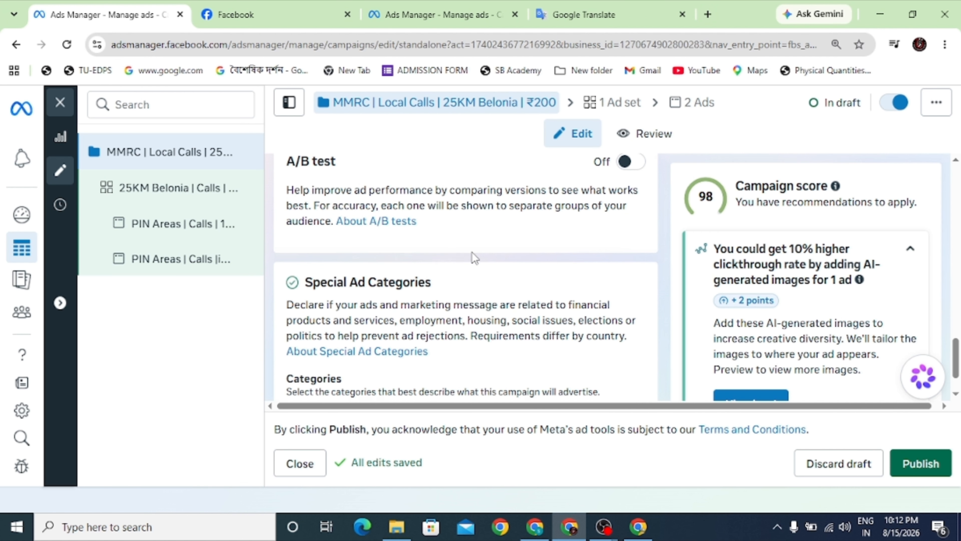
scroll(472, 252, "down", 2)
scroll(427, 279, "up", 1)
scroll(427, 279, "down", 1)
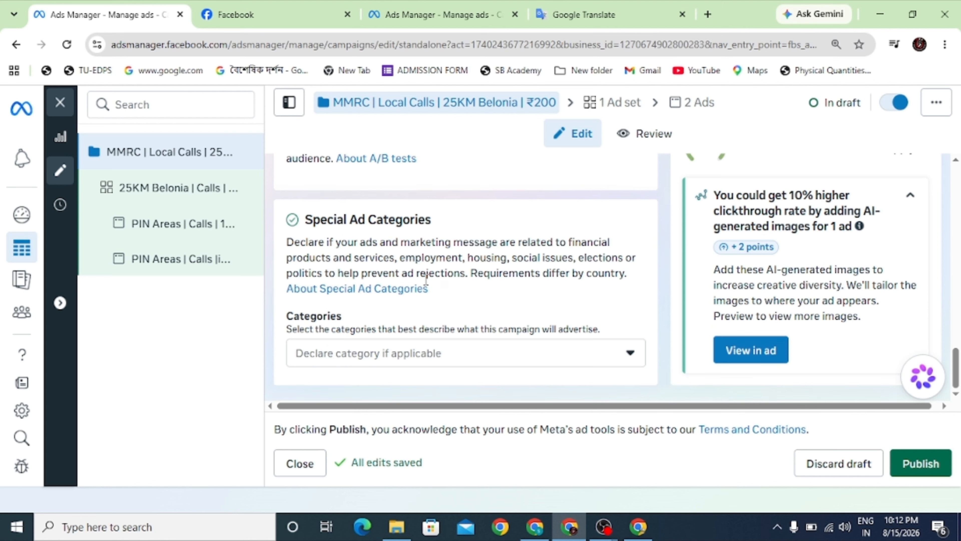
scroll(429, 265, "up", 5)
scroll(436, 260, "down", 5)
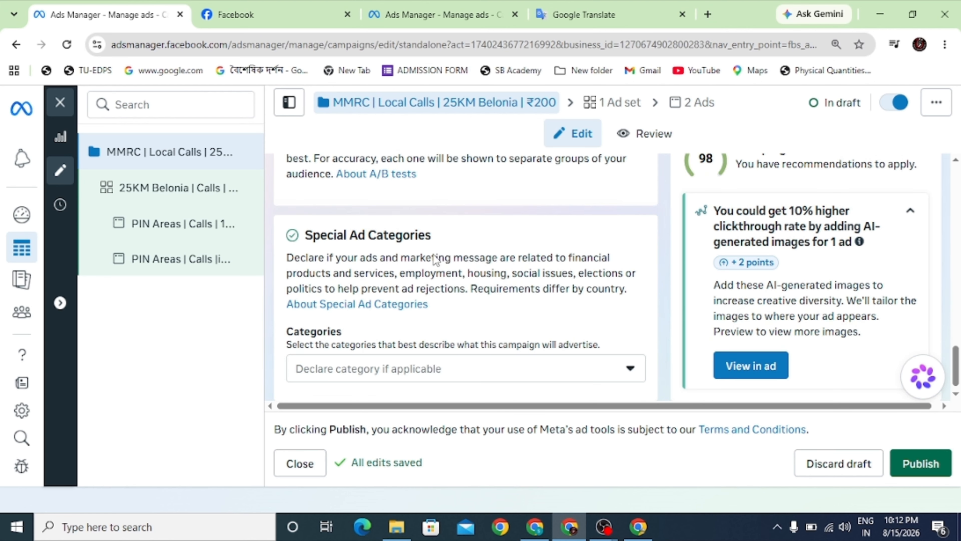
scroll(435, 261, "up", 6)
scroll(433, 257, "down", 3)
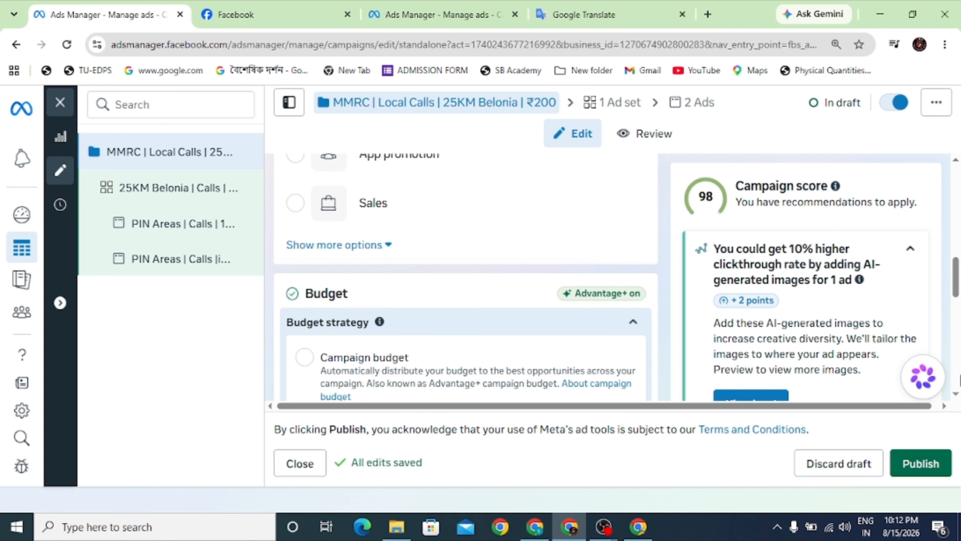
scroll(871, 379, "down", 1)
scroll(643, 265, "down", 3)
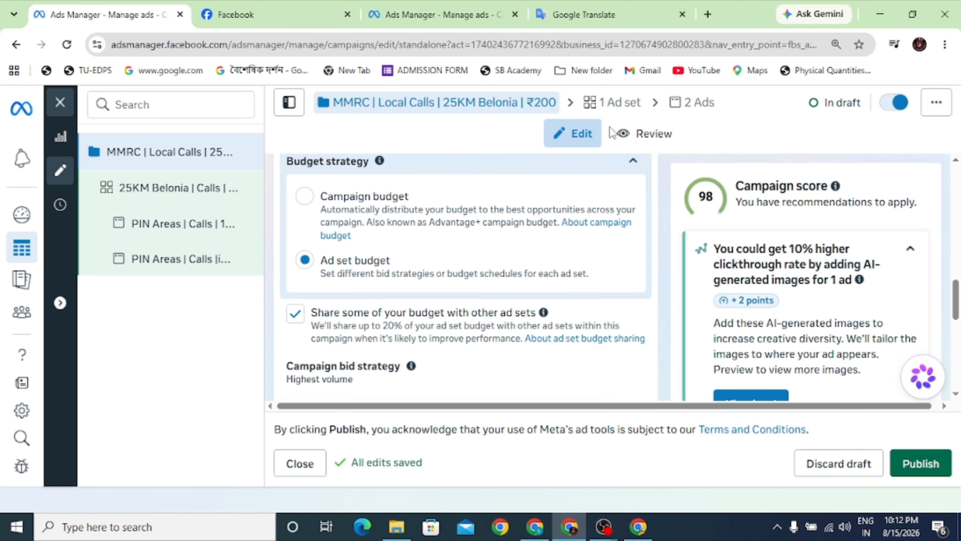
Open the ad set 25KM Belonia | Calls | 10AM-10PM and review its conversion location, performance goal, Facebook Page and value rules
left_click(618, 108)
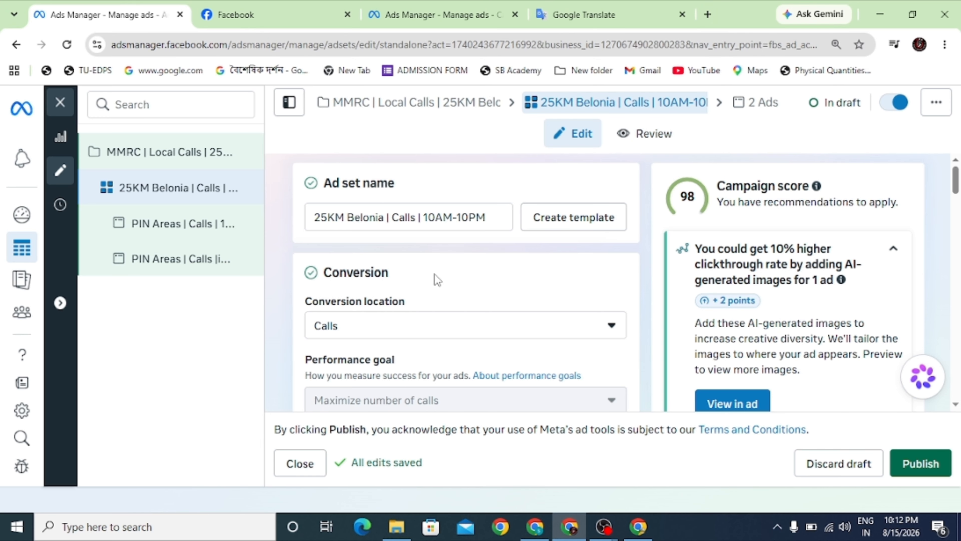
scroll(424, 271, "down", 2)
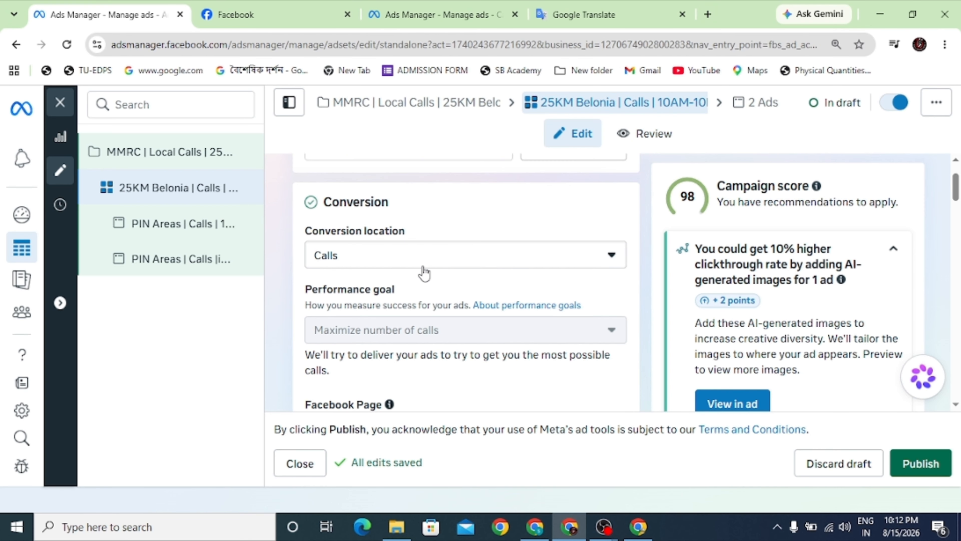
scroll(426, 270, "up", 2)
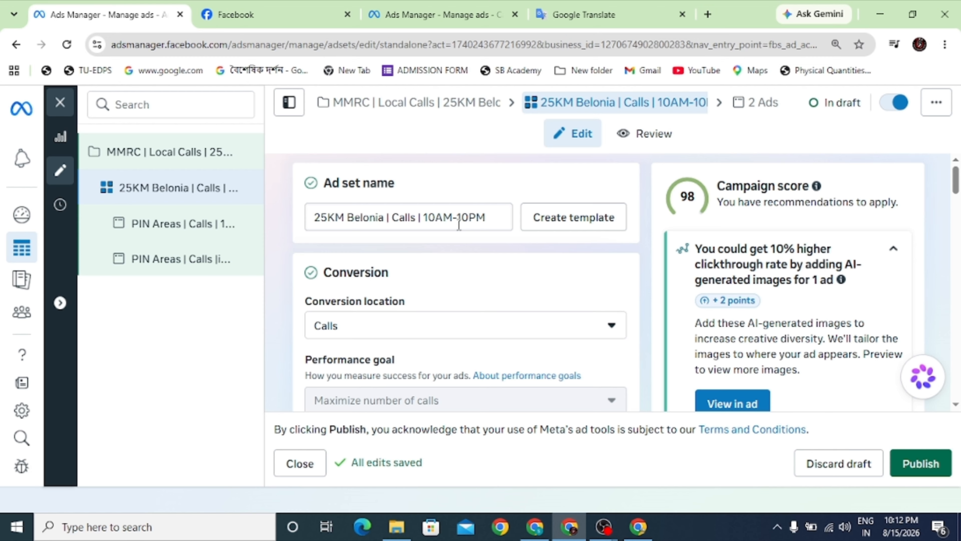
scroll(435, 240, "down", 3)
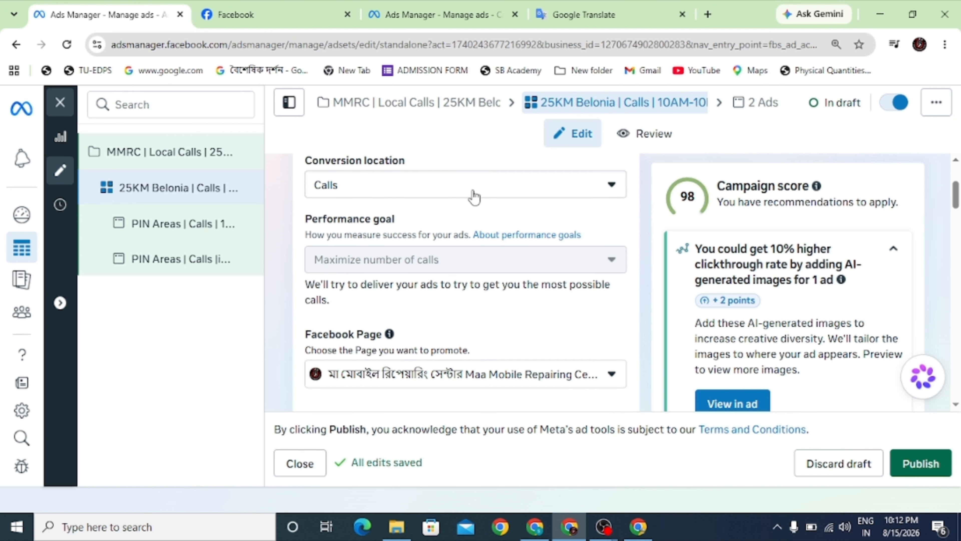
scroll(474, 196, "down", 2)
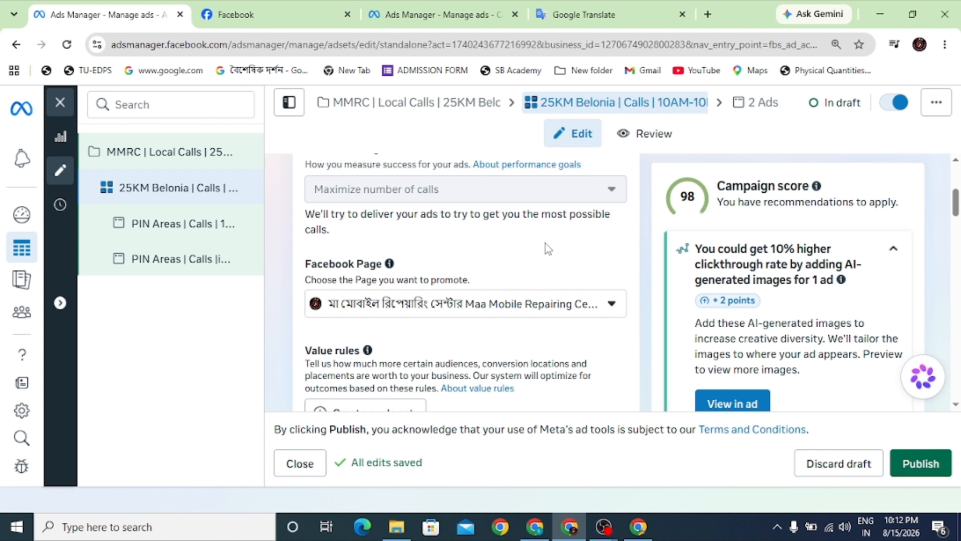
scroll(436, 269, "up", 2)
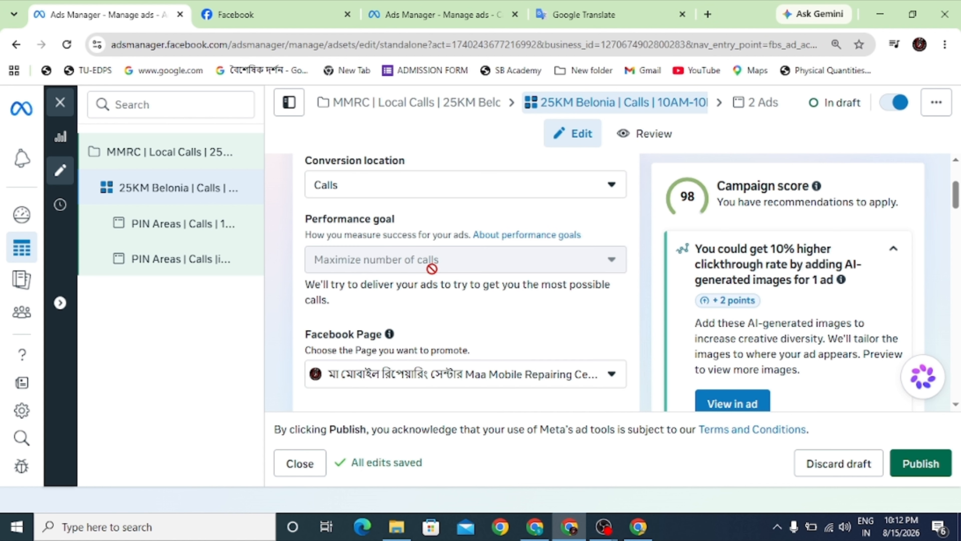
scroll(462, 261, "down", 3)
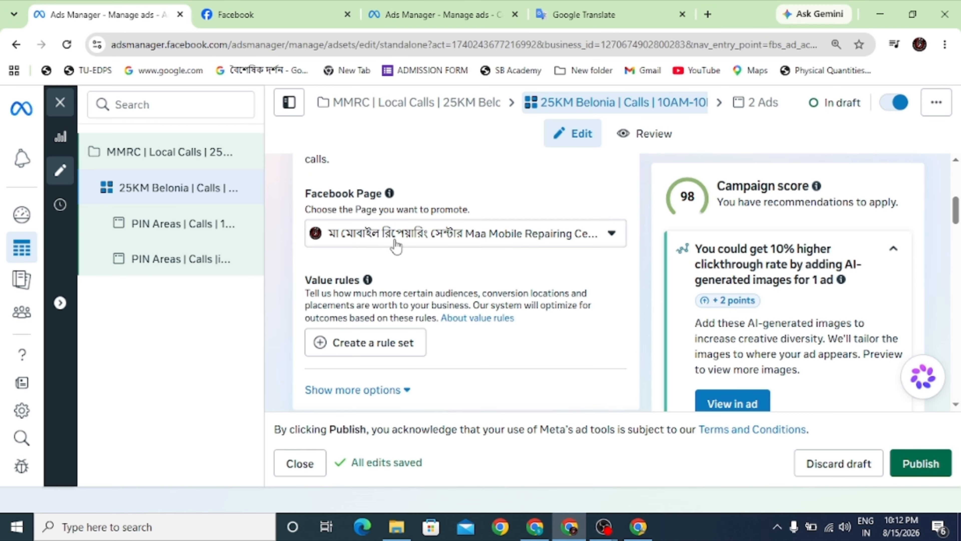
scroll(510, 236, "down", 2)
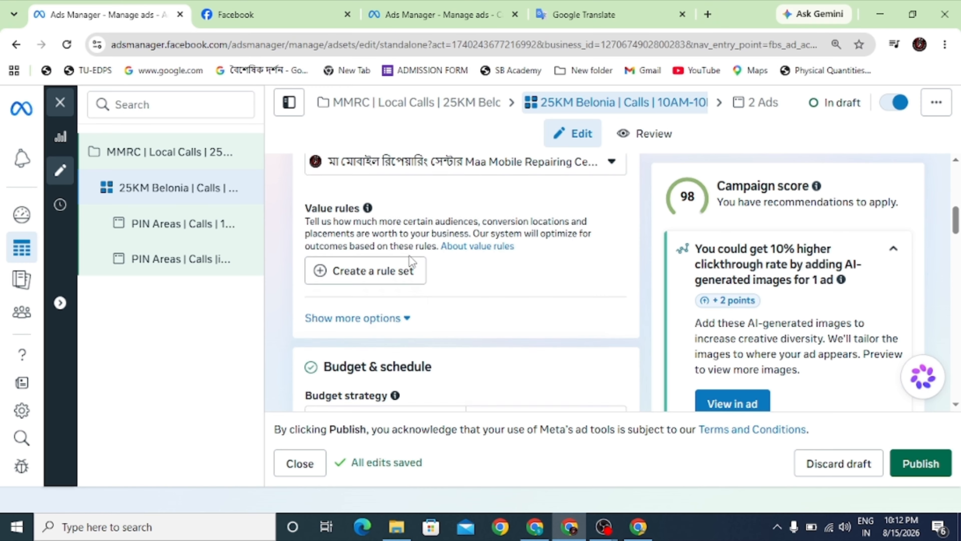
Review the ad set's daily budget, start date and time, and end date option
scroll(409, 255, "down", 4)
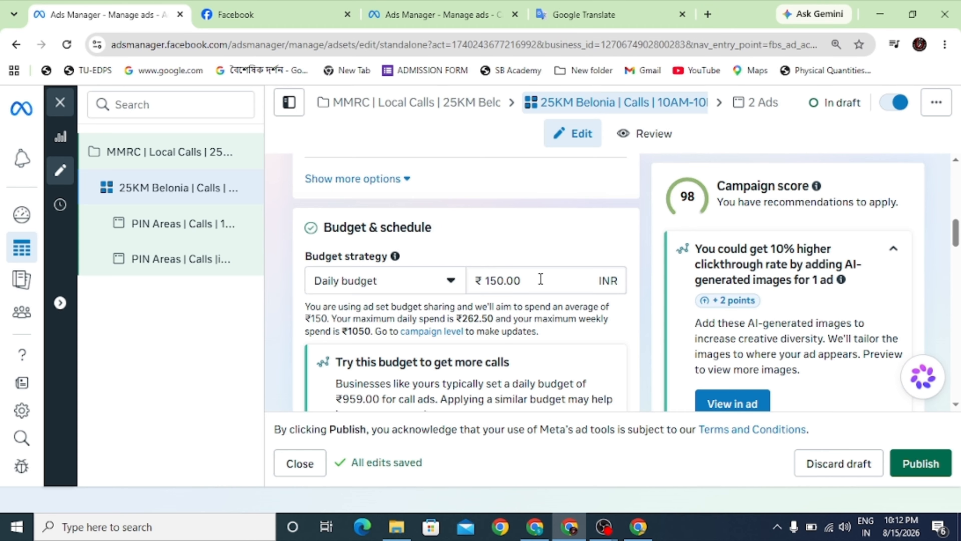
scroll(533, 279, "down", 4)
scroll(532, 274, "down", 4)
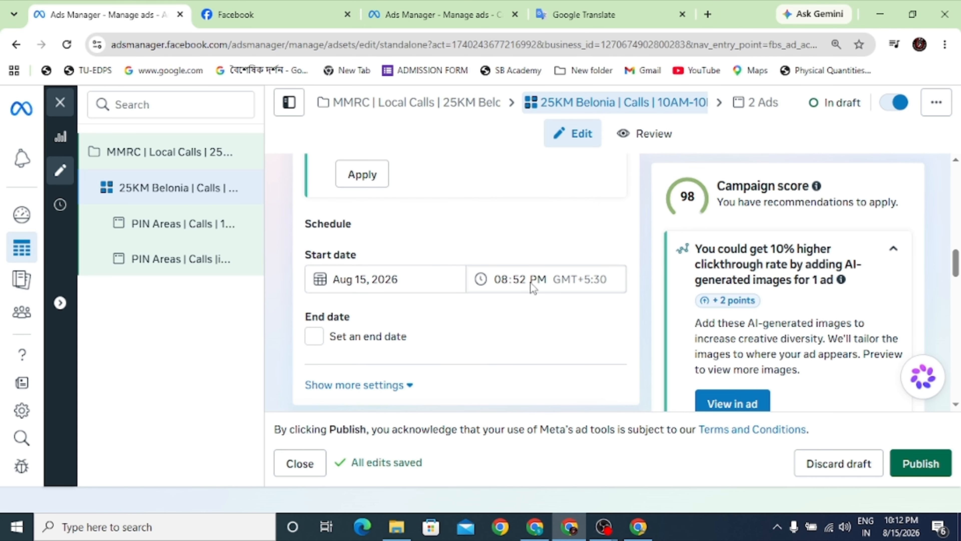
scroll(564, 276, "down", 4)
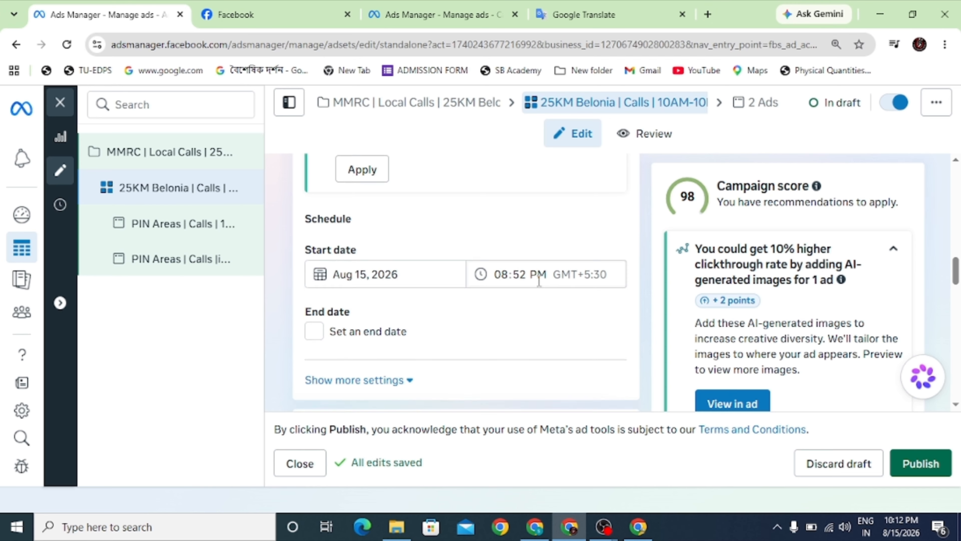
scroll(570, 229, "up", 4)
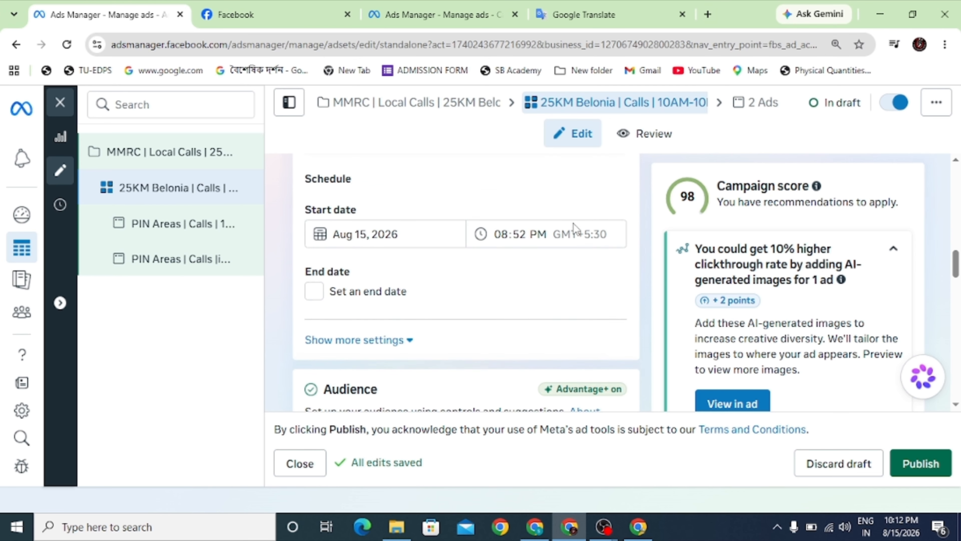
scroll(573, 286, "down", 4)
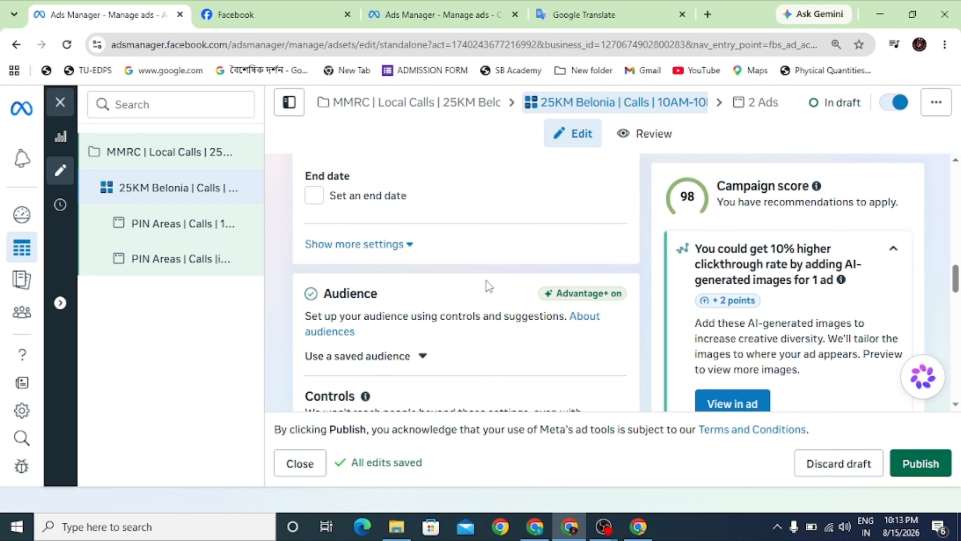
scroll(487, 280, "down", 2)
scroll(485, 284, "up", 4)
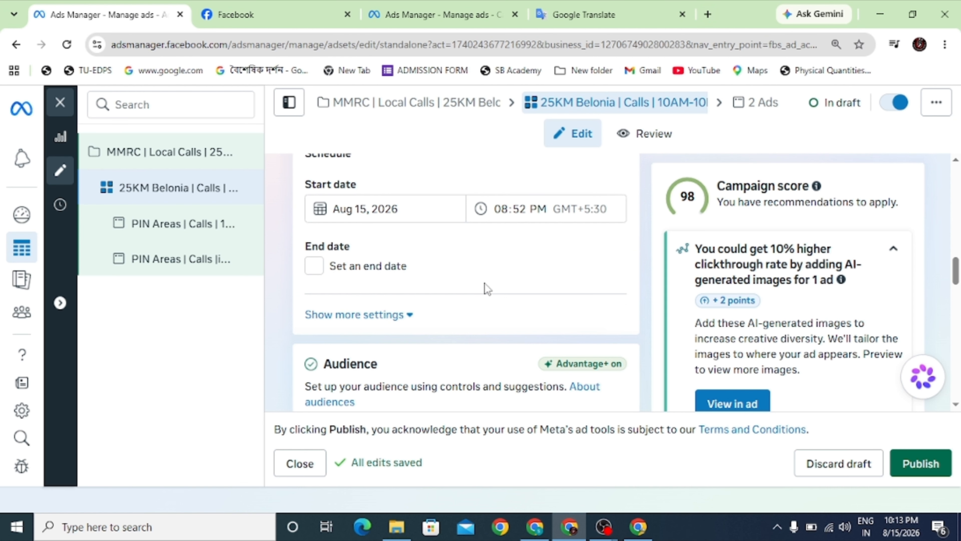
scroll(488, 285, "down", 2)
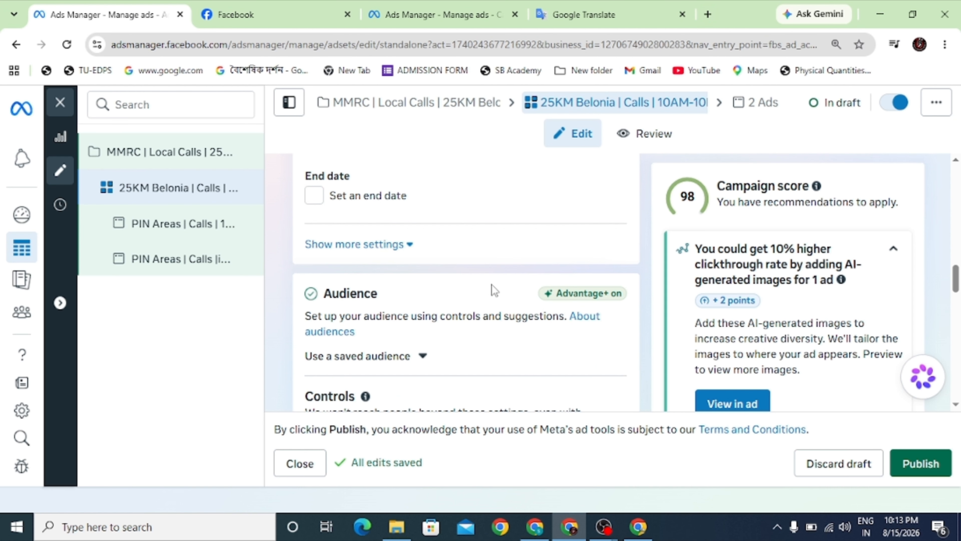
Examine the ad set's audience controls, included PIN code locations and suggested audience section
scroll(491, 285, "down", 4)
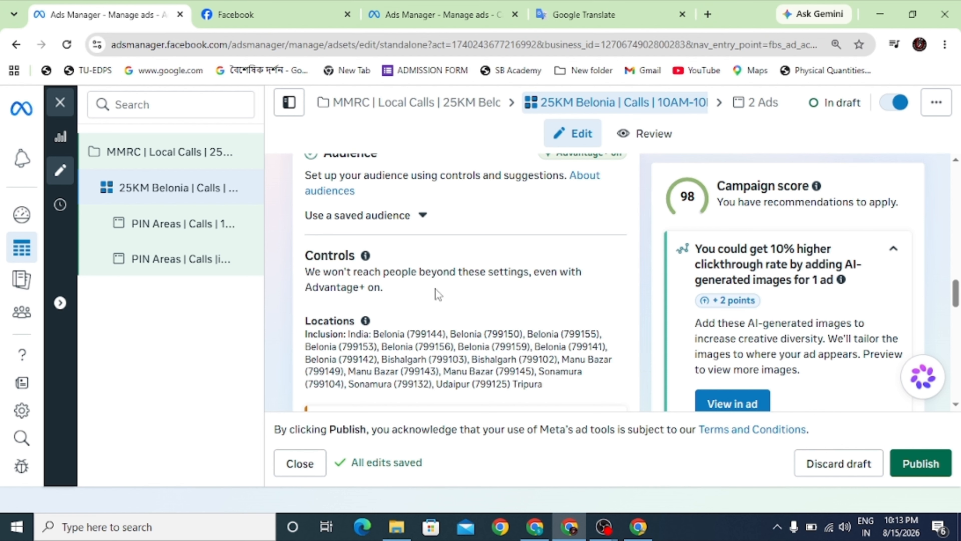
scroll(438, 294, "up", 2)
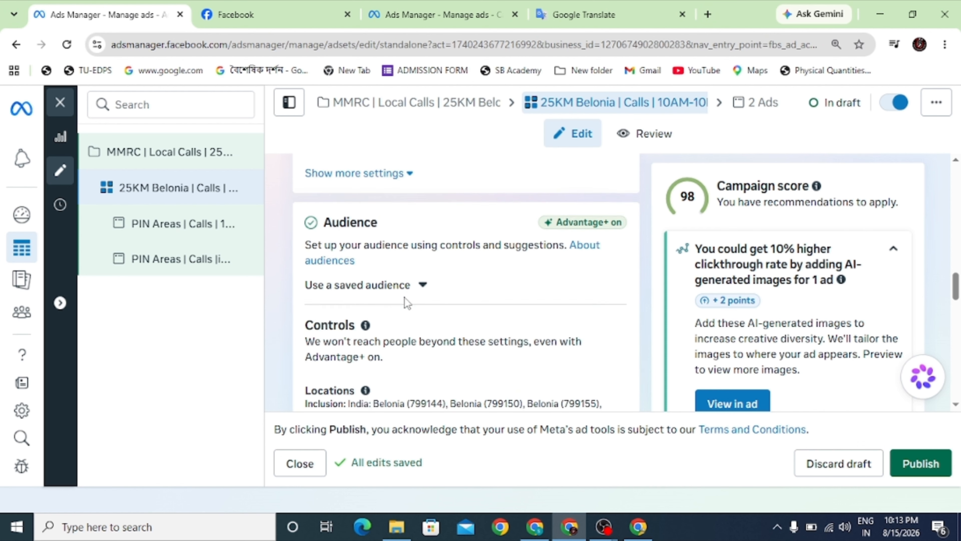
scroll(397, 293, "down", 2)
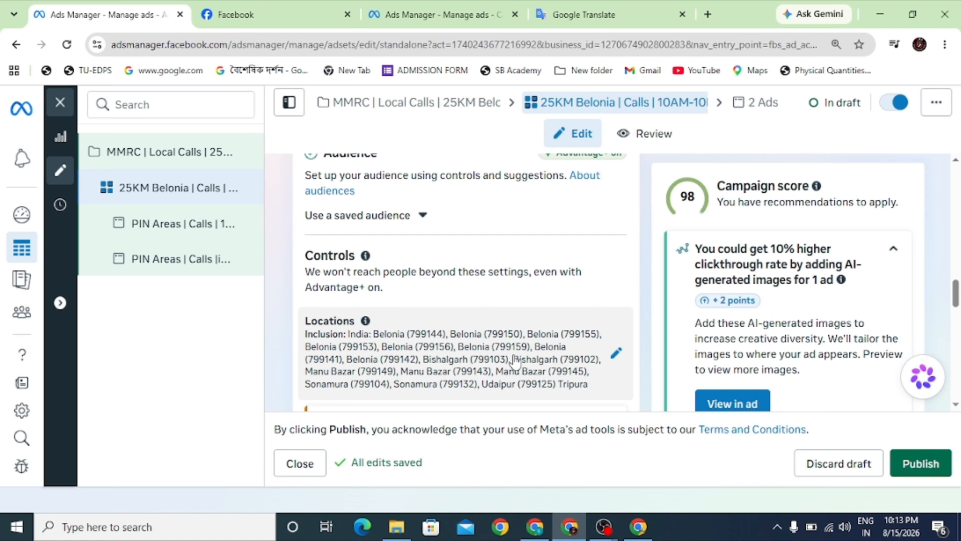
scroll(480, 360, "down", 2)
scroll(372, 295, "down", 2)
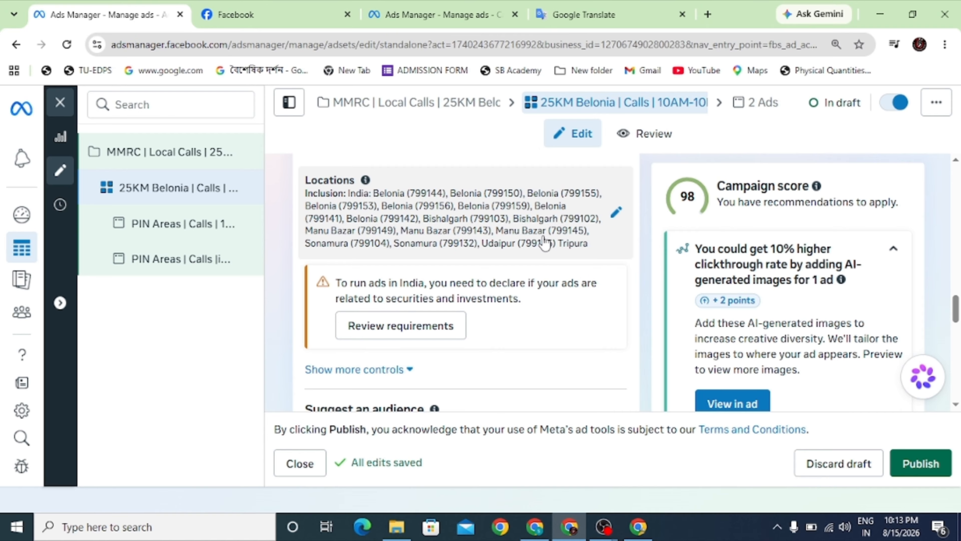
scroll(544, 242, "down", 6)
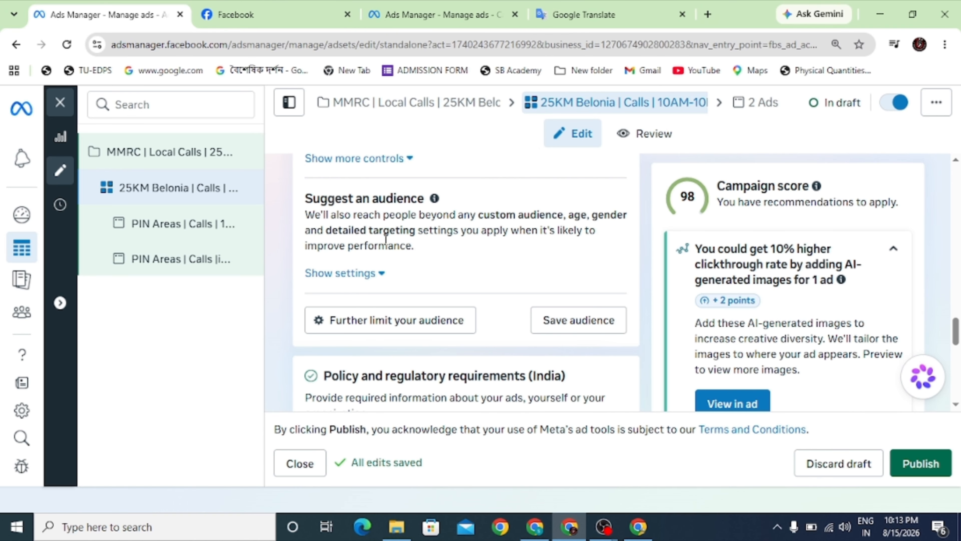
Examine the ad set's India policy requirements, Advantage+ placements, placement value rules and account controls
scroll(416, 244, "down", 6)
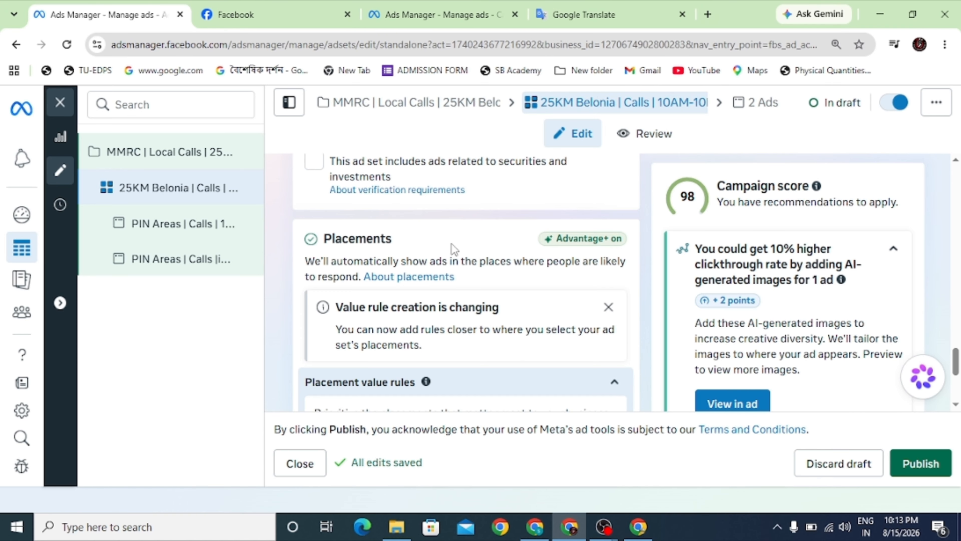
scroll(454, 250, "down", 6)
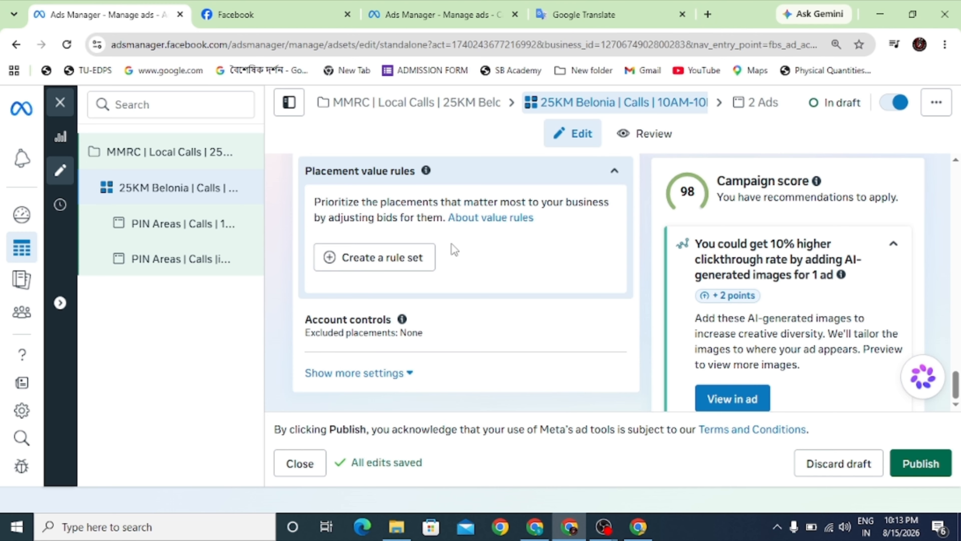
scroll(454, 250, "up", 12)
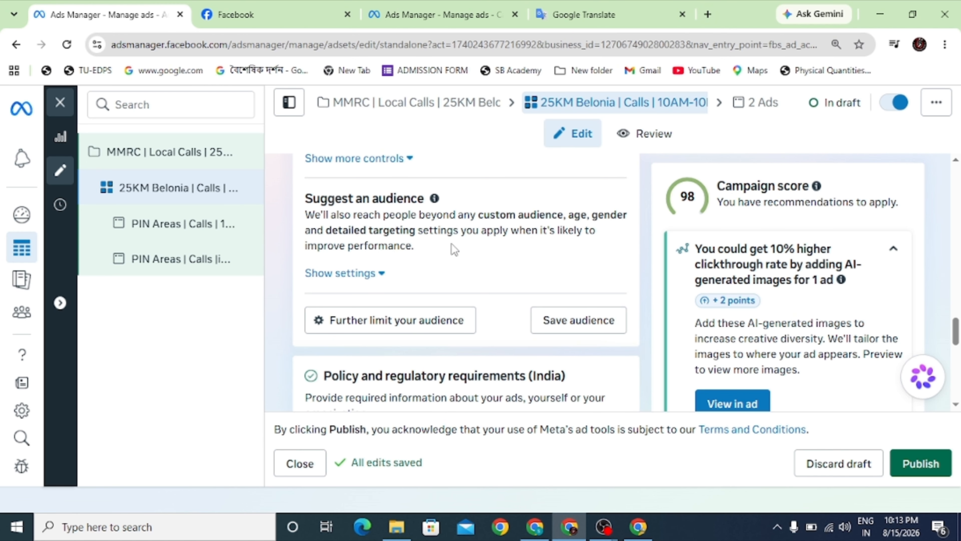
scroll(454, 250, "up", 6)
scroll(457, 253, "down", 10)
scroll(458, 255, "down", 10)
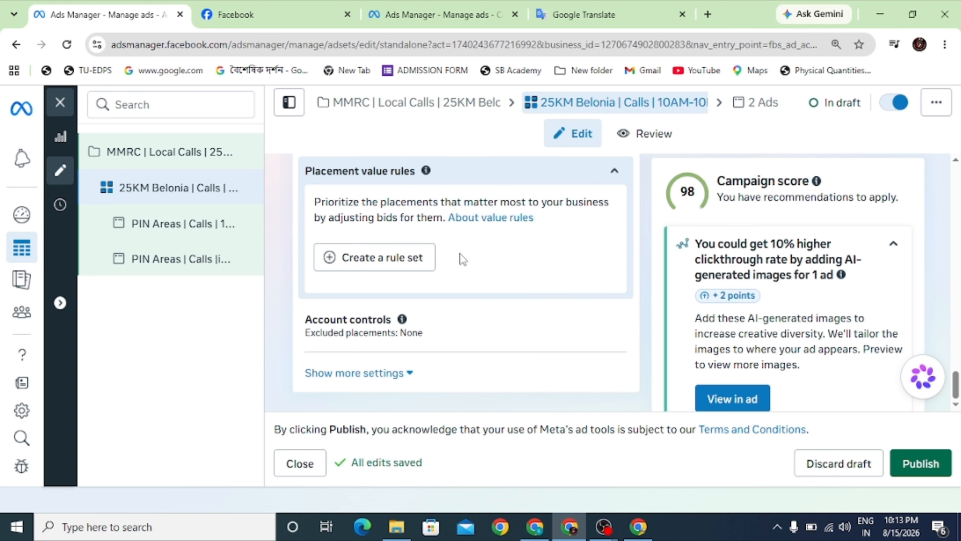
Revisit the ad set's PIN code locations and schedule, and return to its placement value rules
scroll(466, 261, "up", 8)
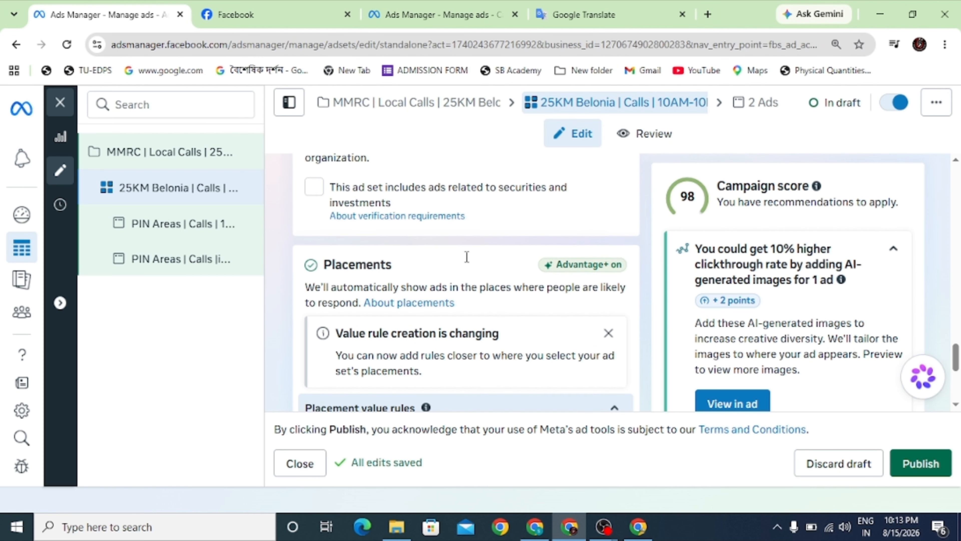
scroll(467, 256, "up", 6)
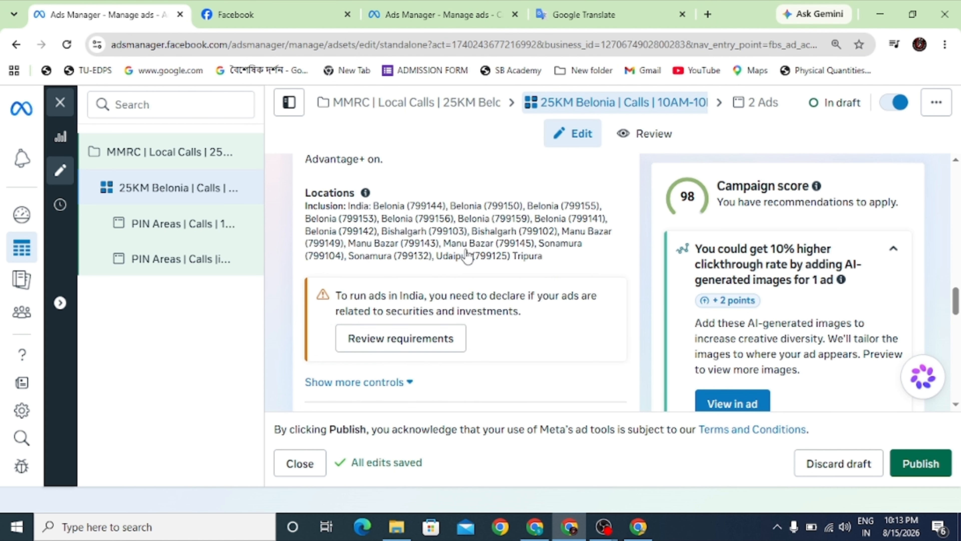
scroll(471, 257, "up", 4)
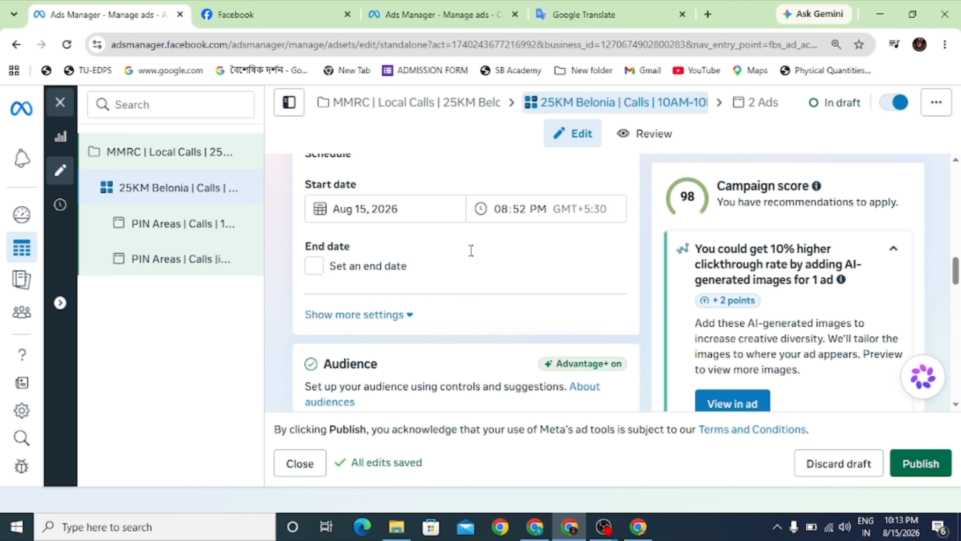
scroll(470, 252, "down", 10)
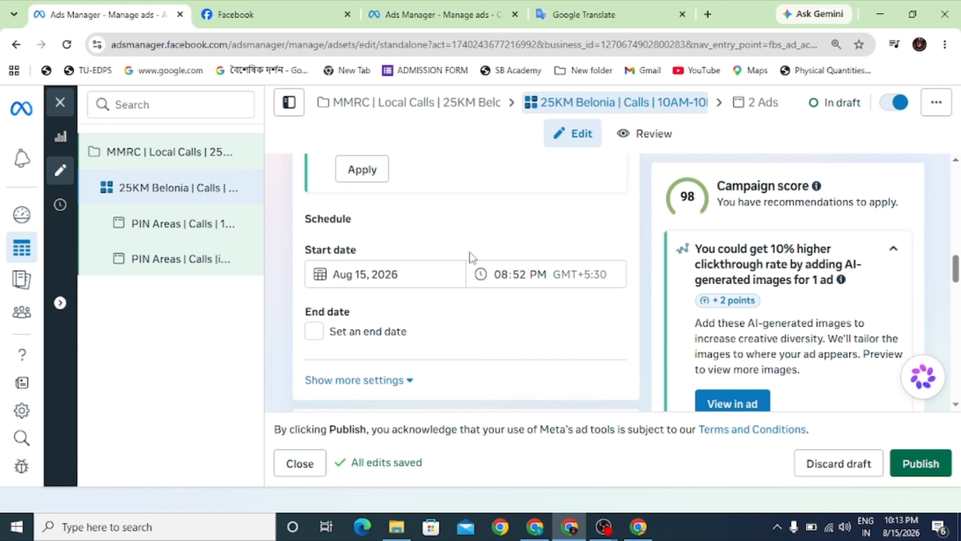
scroll(450, 277, "down", 10)
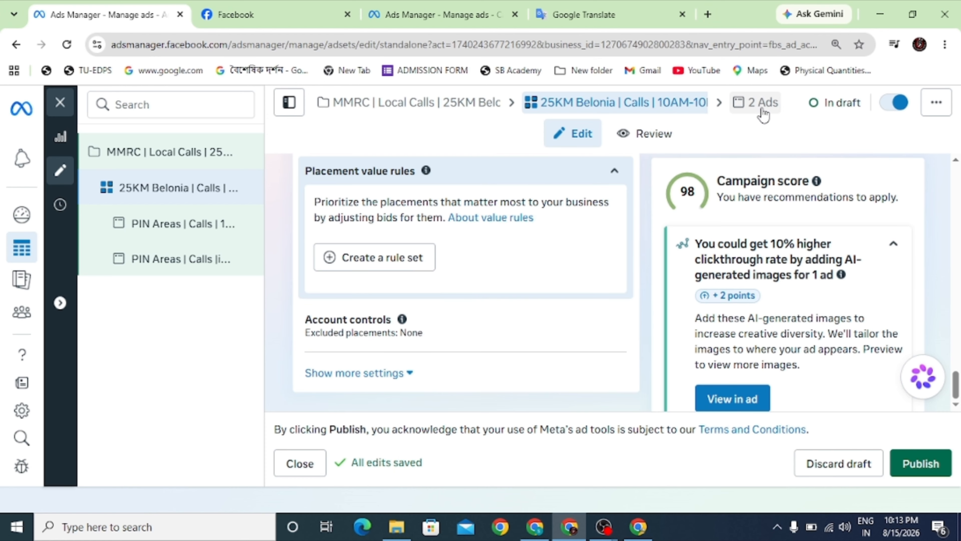
Open both ads of the ad set together and review their identity, ad format, multi-advertiser option and call number
left_click(761, 112)
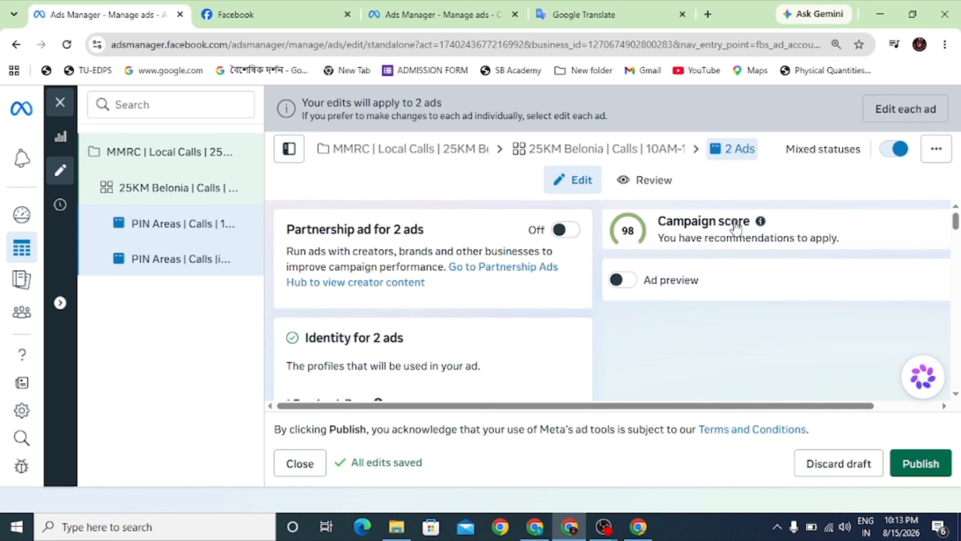
scroll(566, 230, "down", 4)
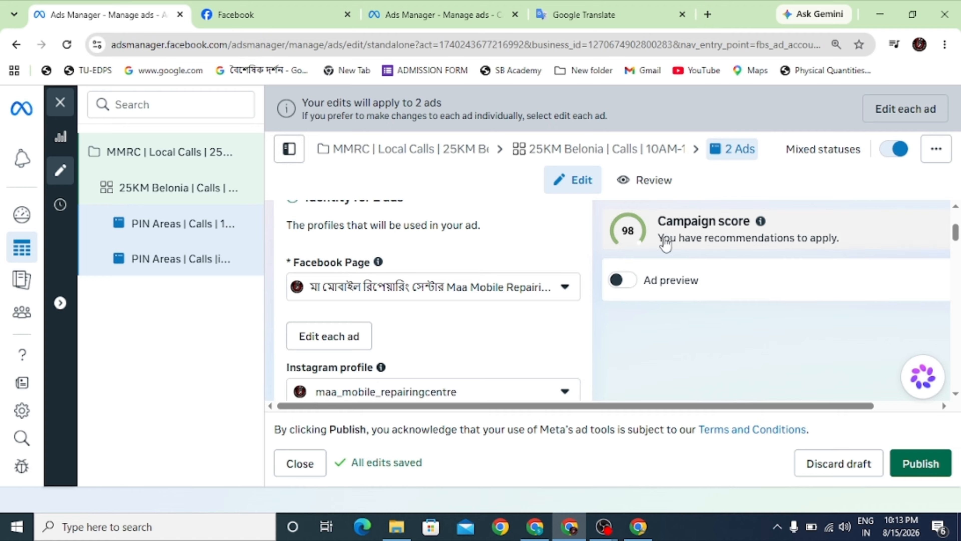
scroll(454, 289, "down", 5)
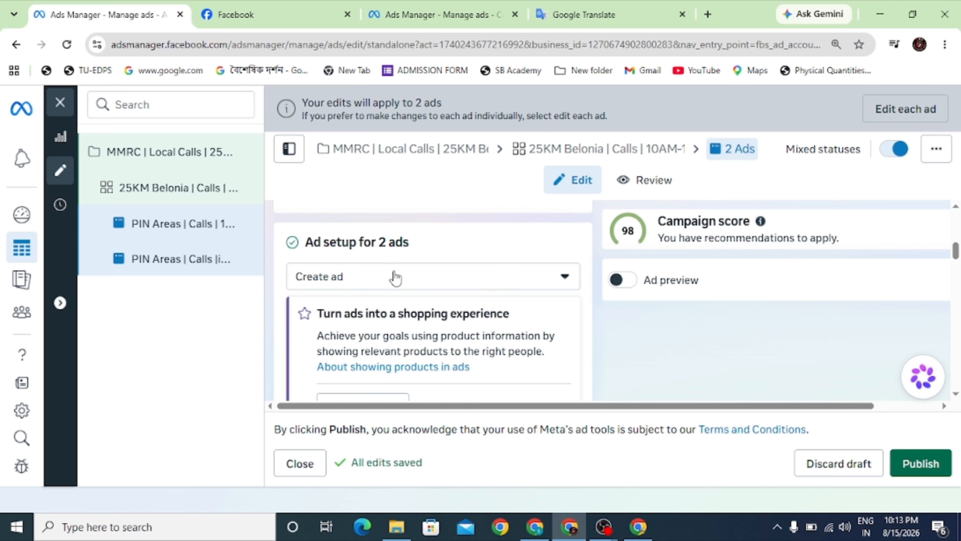
scroll(395, 278, "down", 8)
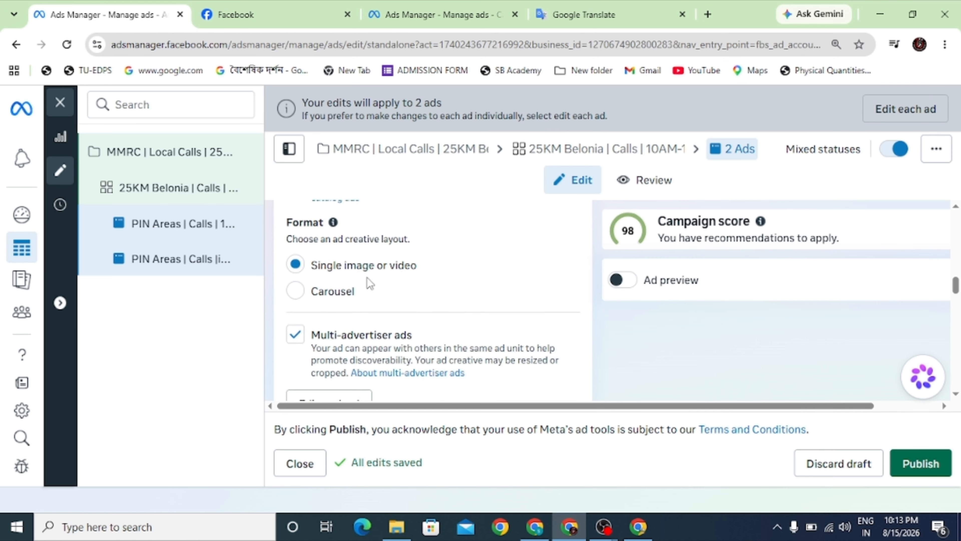
scroll(369, 283, "down", 8)
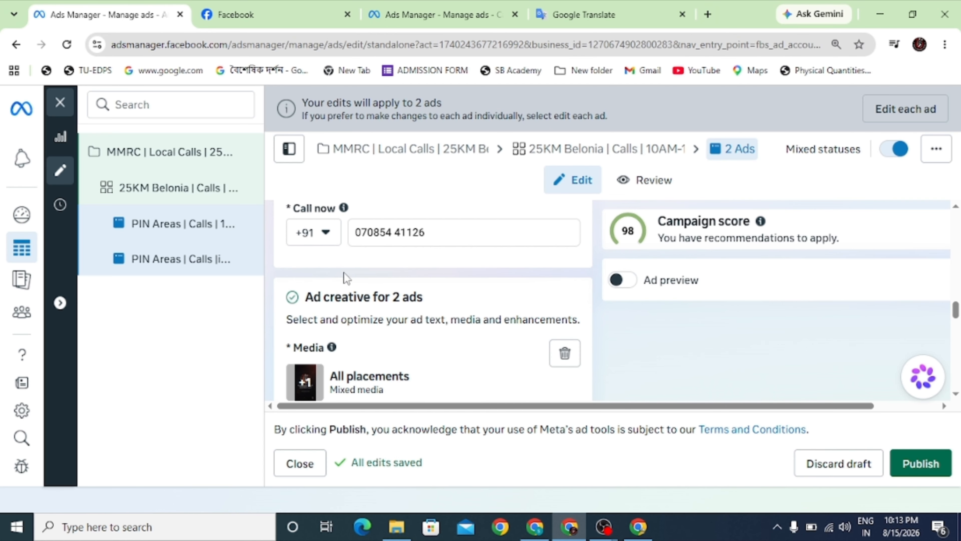
Examine the two ads' media, primary text, headline, call description and tracking options
scroll(429, 268, "down", 4)
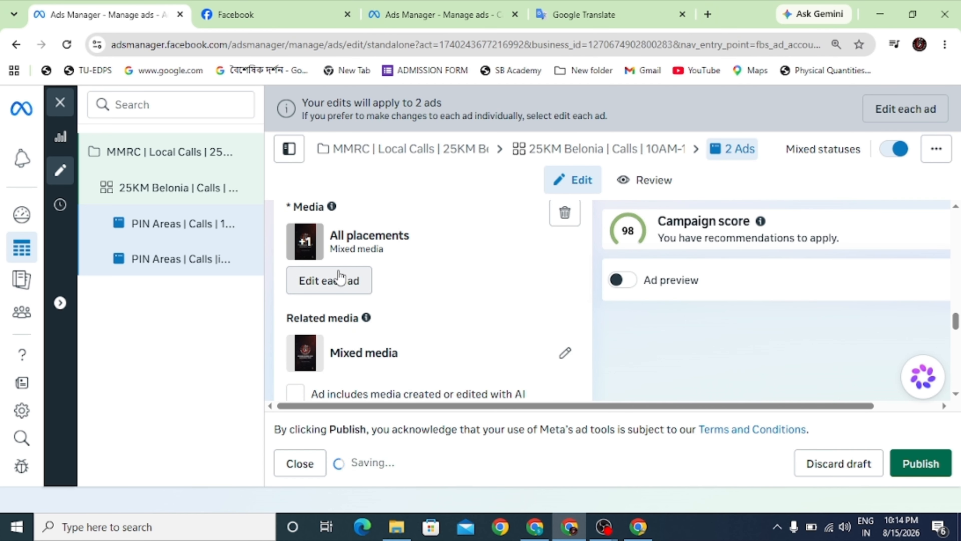
scroll(402, 255, "down", 8)
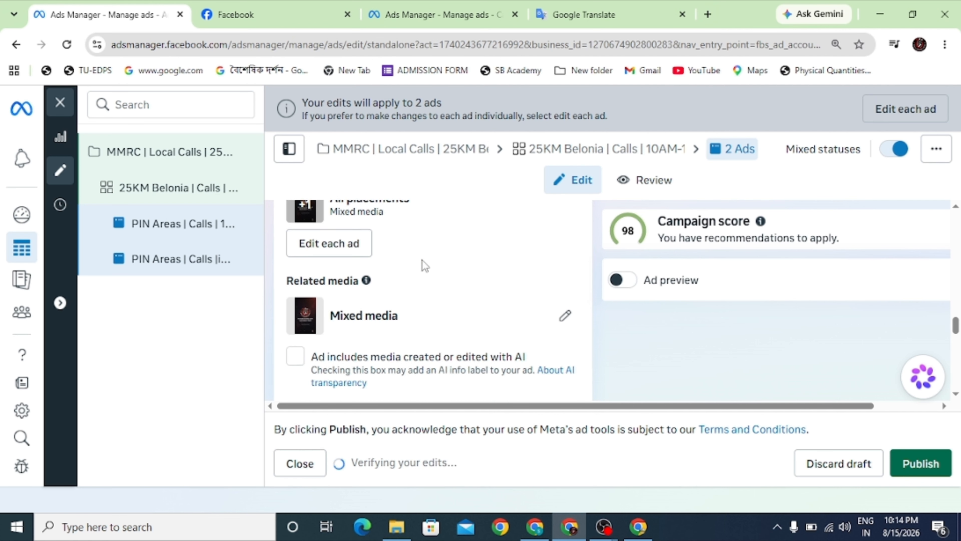
scroll(393, 271, "down", 2)
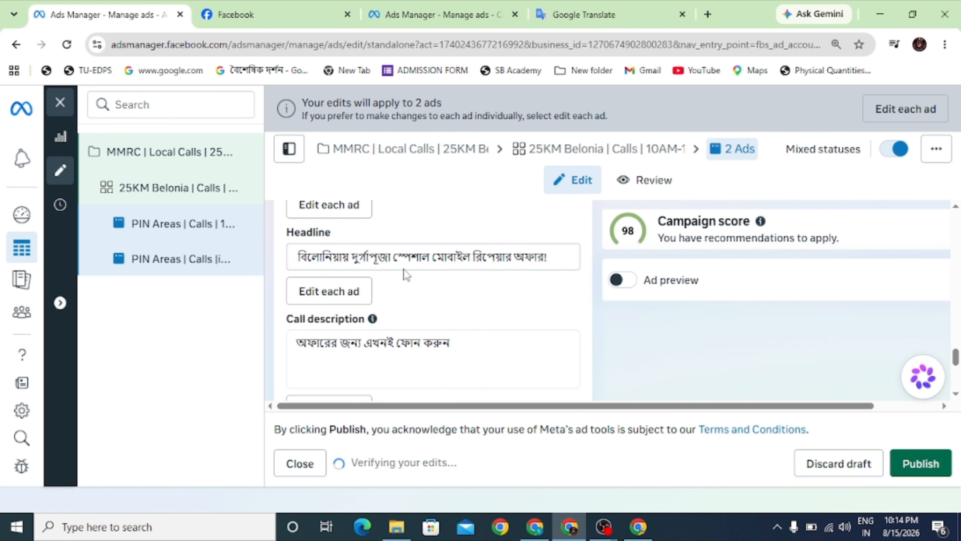
scroll(409, 273, "up", 4)
scroll(398, 261, "up", 3)
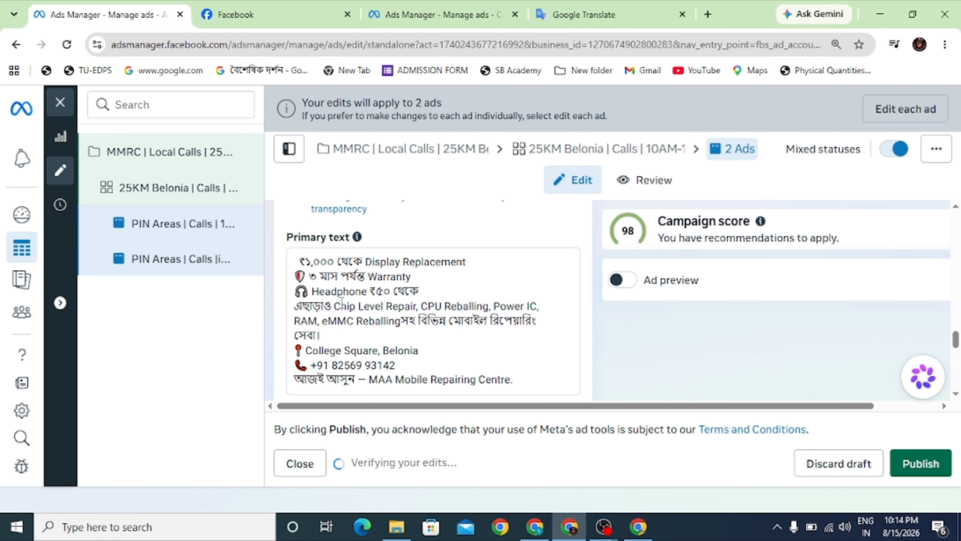
scroll(393, 280, "down", 5)
scroll(391, 280, "down", 2)
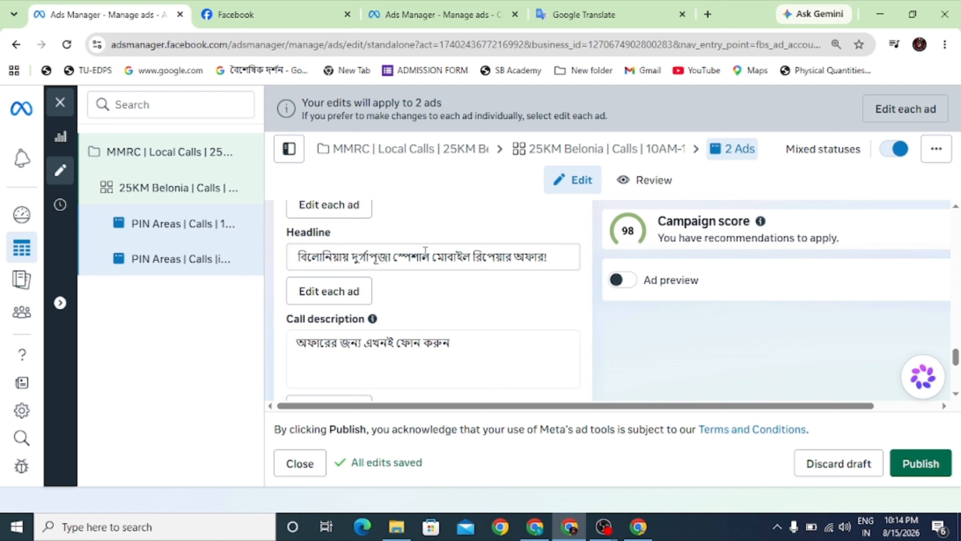
scroll(420, 253, "down", 4)
scroll(398, 248, "up", 4)
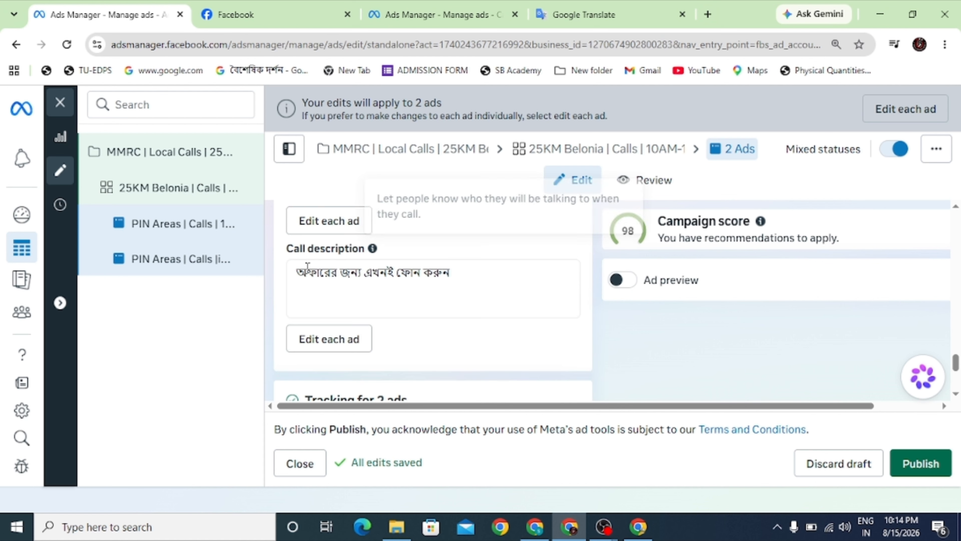
scroll(434, 283, "down", 5)
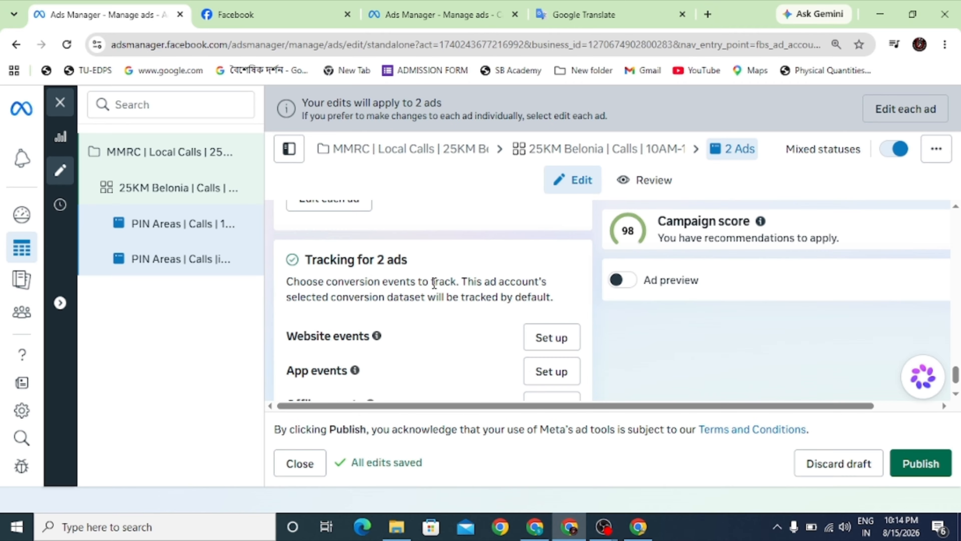
scroll(469, 292, "up", 10)
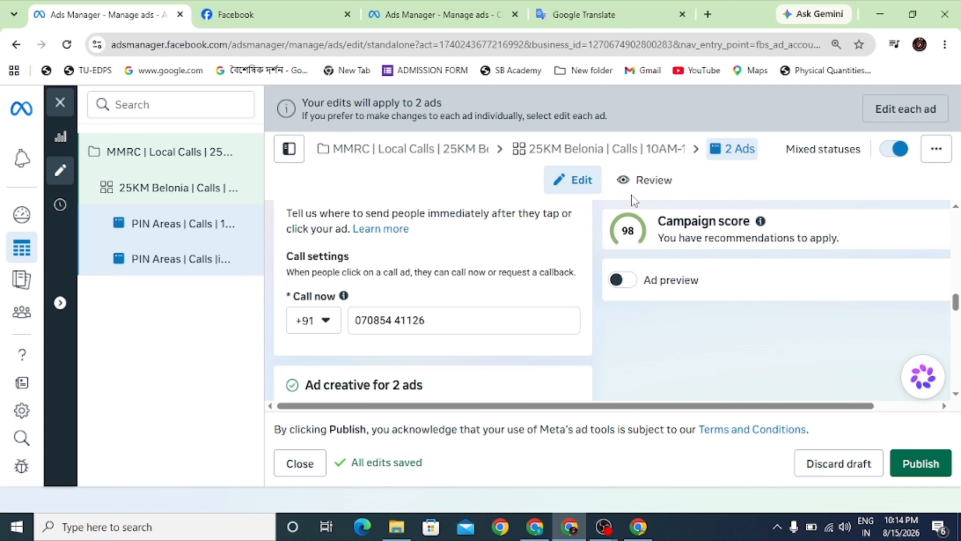
Open the review summary for the two ads and read it from ad name through the multi-advertiser setting
left_click(647, 181)
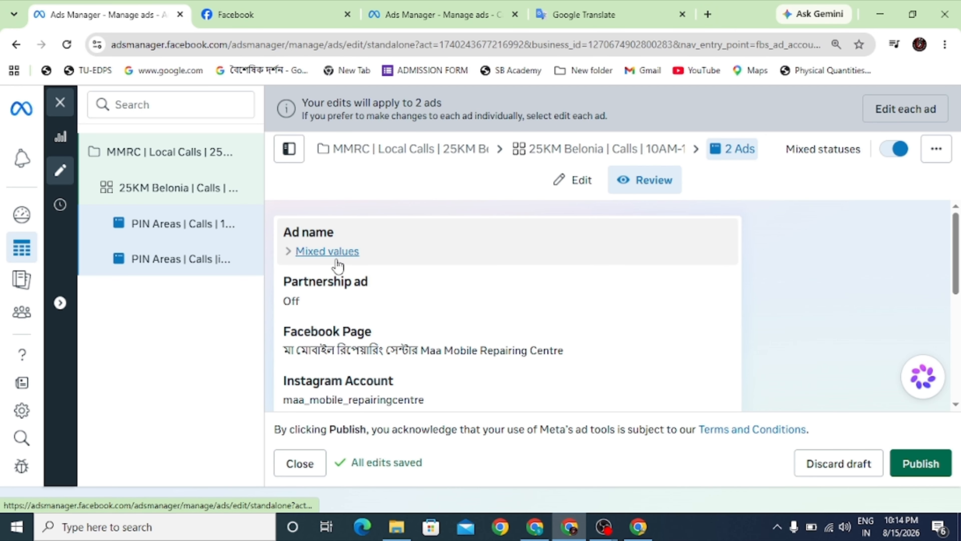
scroll(410, 257, "down", 3)
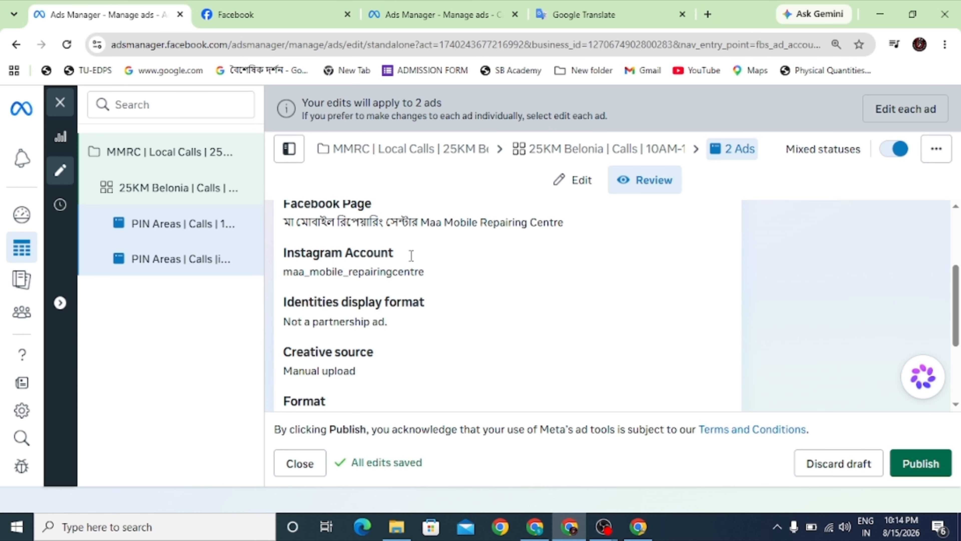
scroll(370, 253, "up", 3)
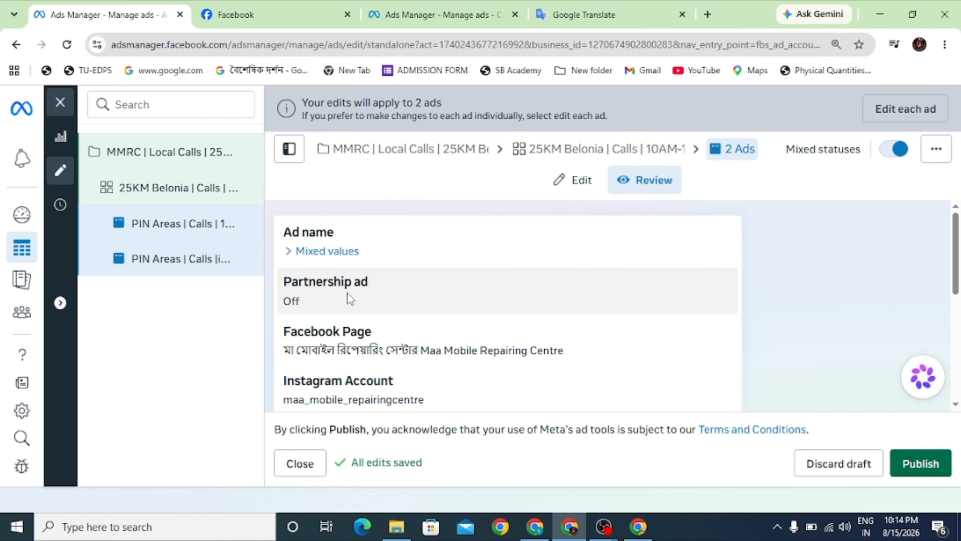
scroll(347, 293, "down", 2)
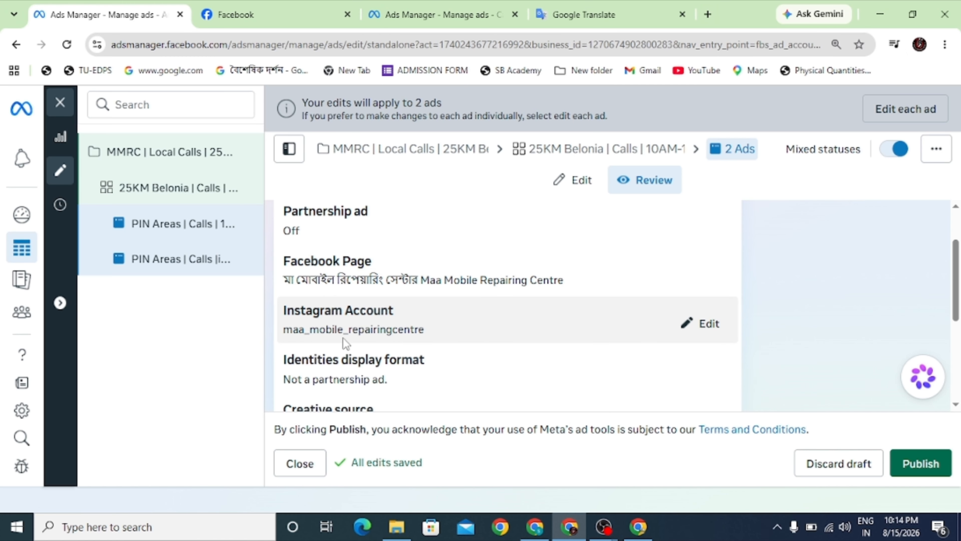
scroll(657, 327, "down", 2)
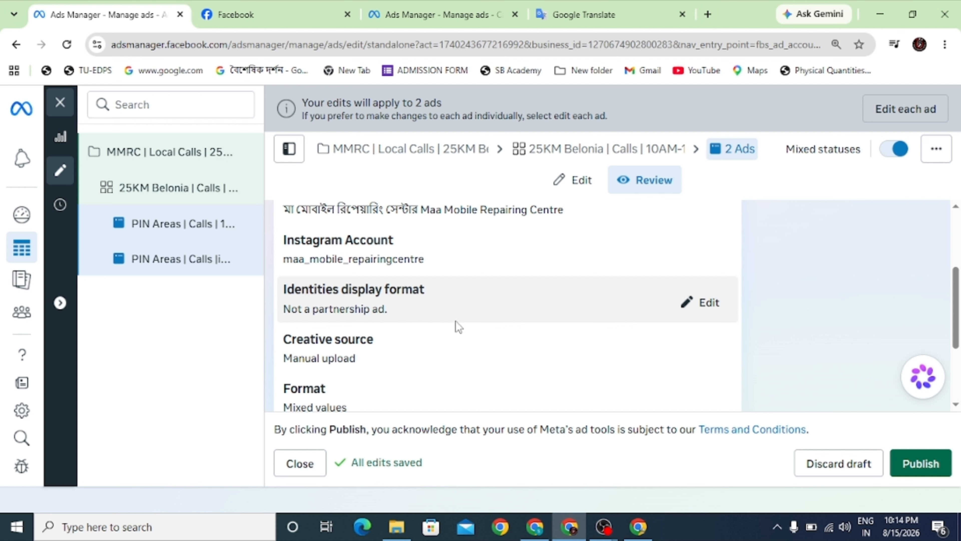
scroll(406, 344, "down", 2)
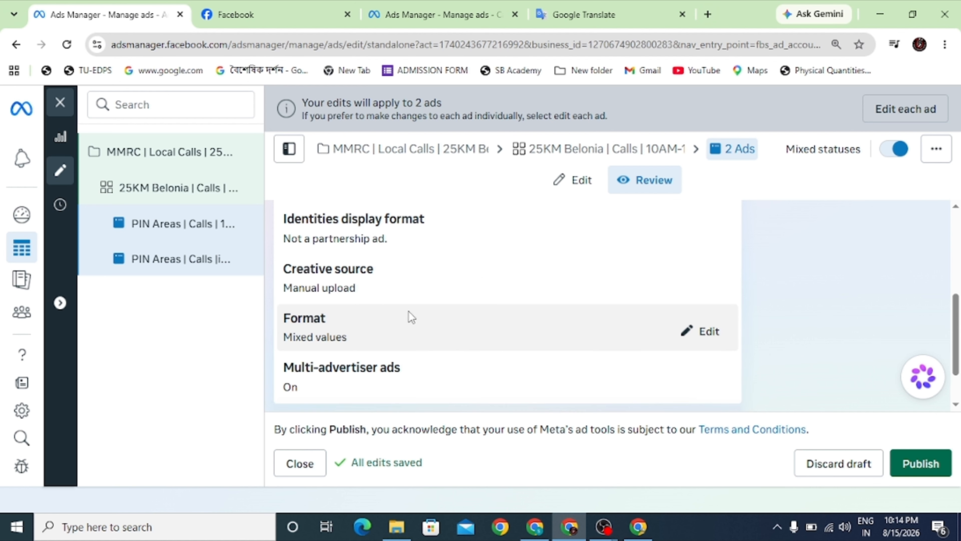
scroll(405, 286, "down", 2)
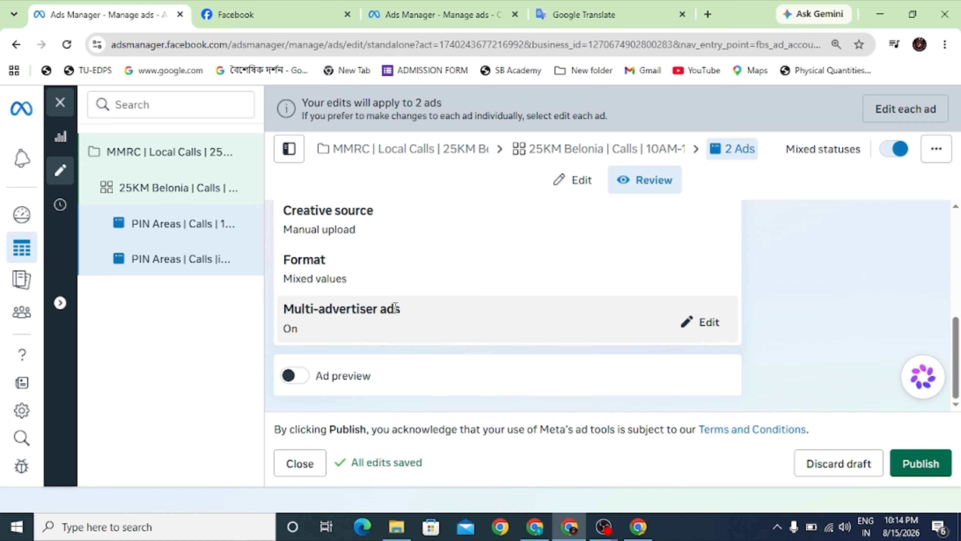
scroll(579, 322, "up", 6)
scroll(581, 324, "up", 2)
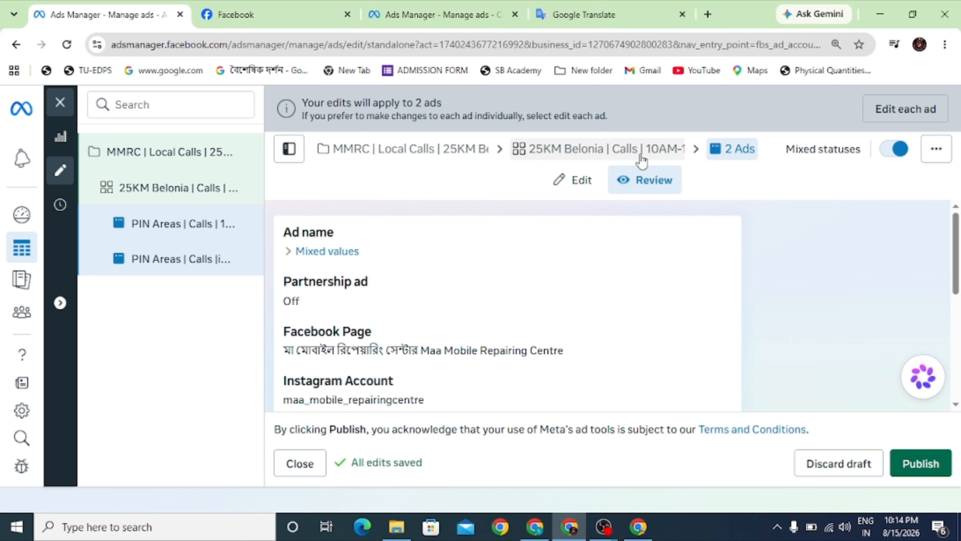
Open the "PIN Areas | Calls | 10AM-10PM" ad on its own and review its identity, ad setup, format, multi-advertiser option and call destination
left_click(673, 151)
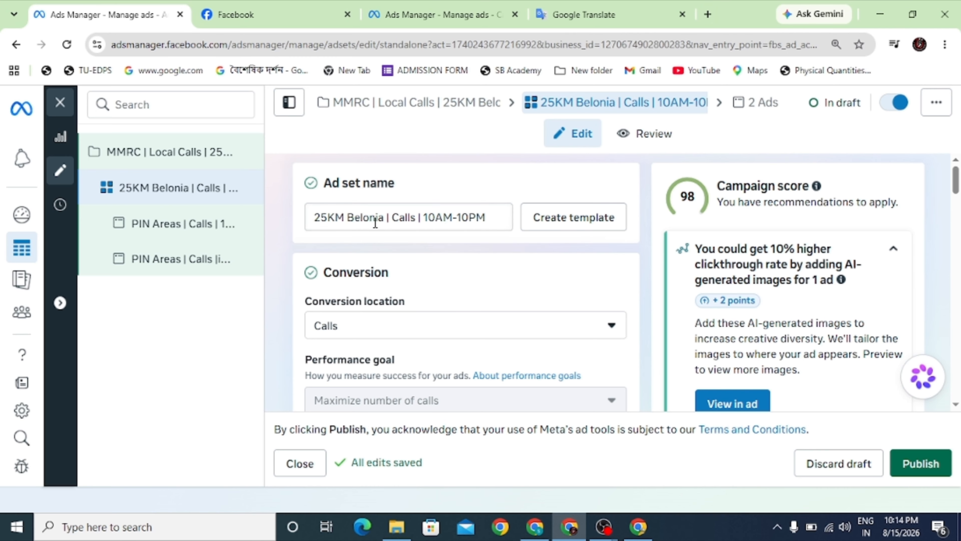
left_click(181, 231)
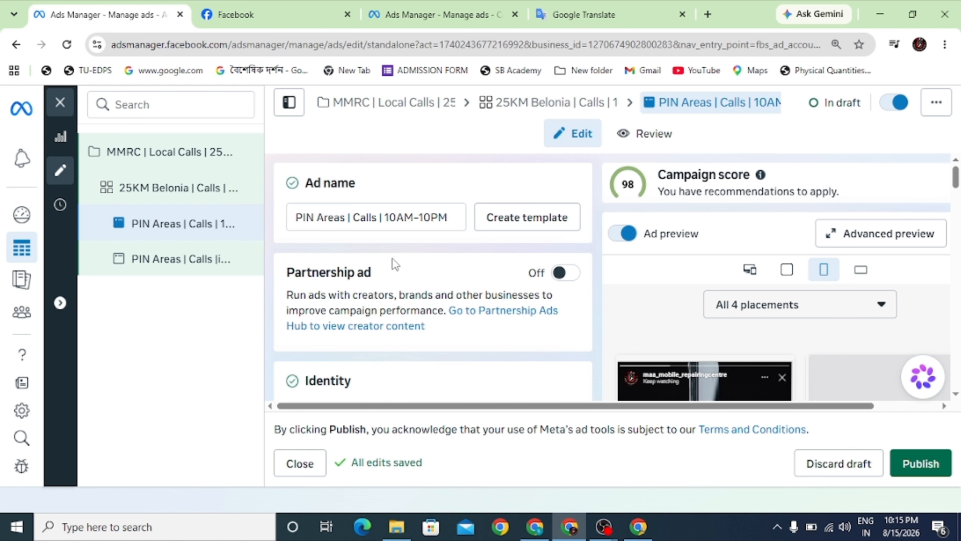
scroll(571, 254, "down", 1)
scroll(571, 253, "down", 5)
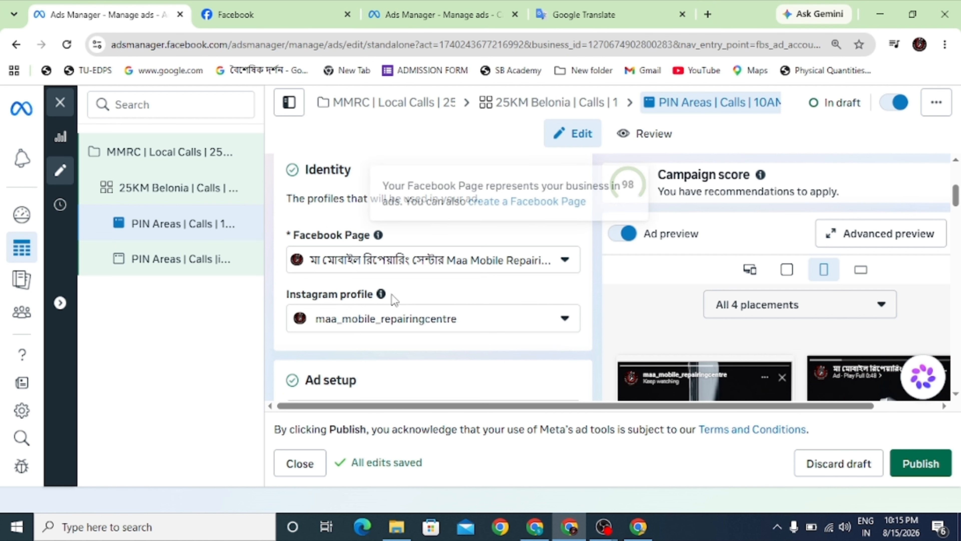
scroll(556, 287, "down", 2)
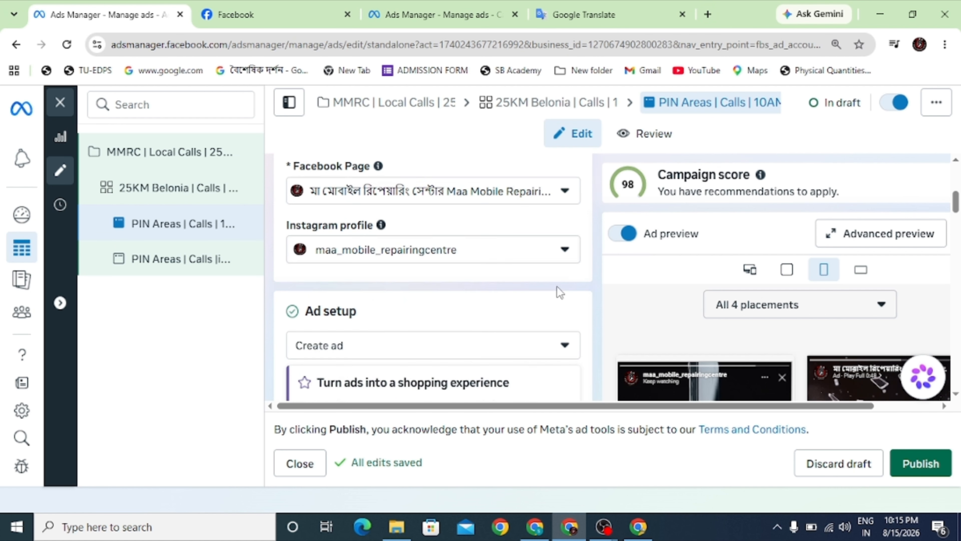
scroll(419, 299, "down", 2)
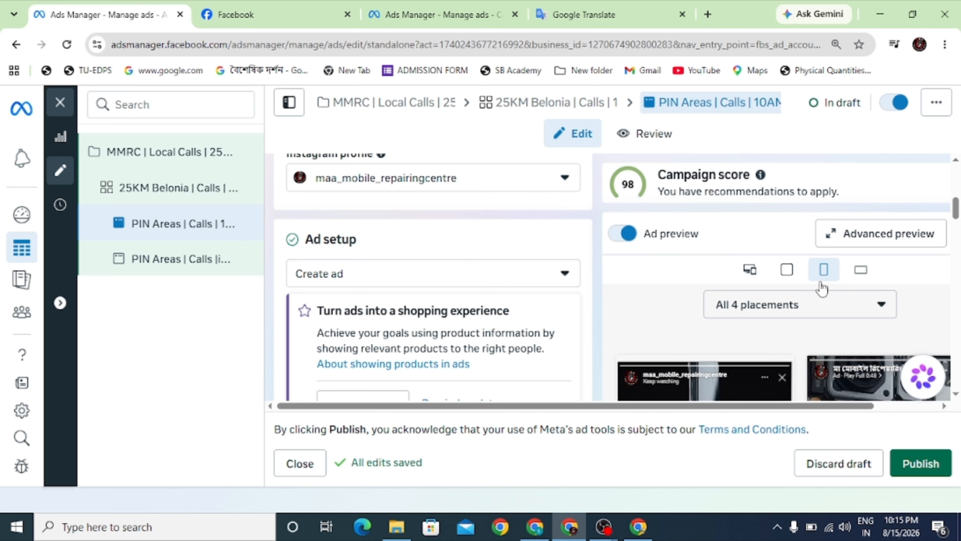
scroll(832, 291, "down", 2)
scroll(847, 298, "down", 2)
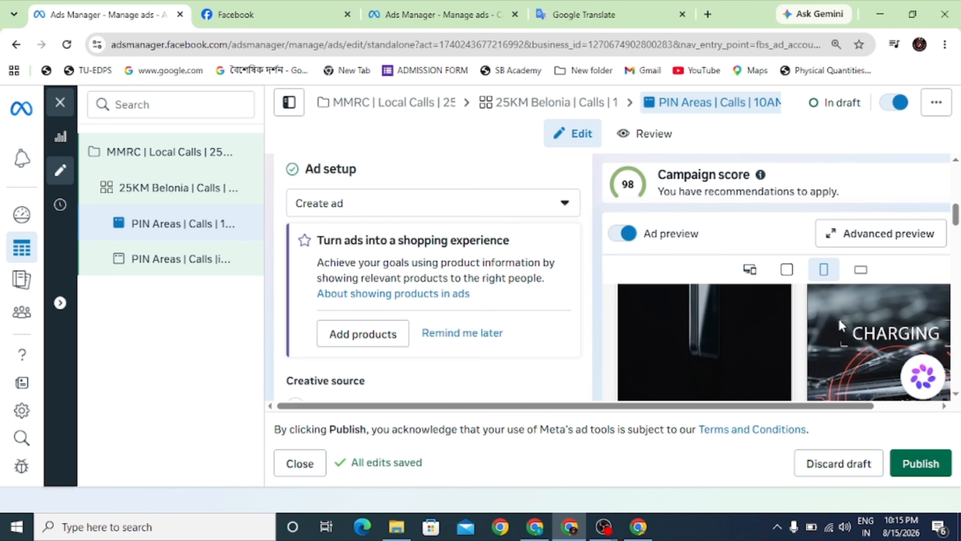
scroll(367, 220, "down", 6)
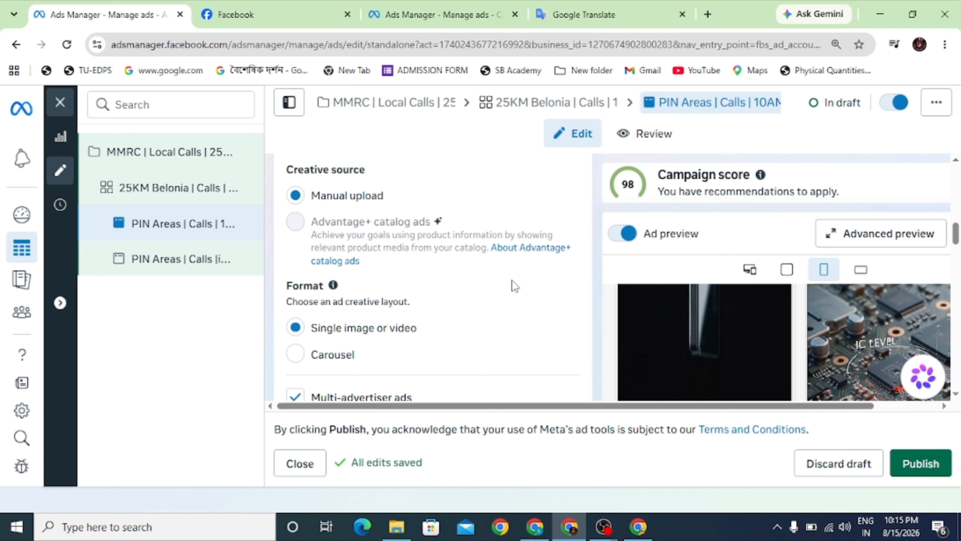
scroll(492, 279, "down", 2)
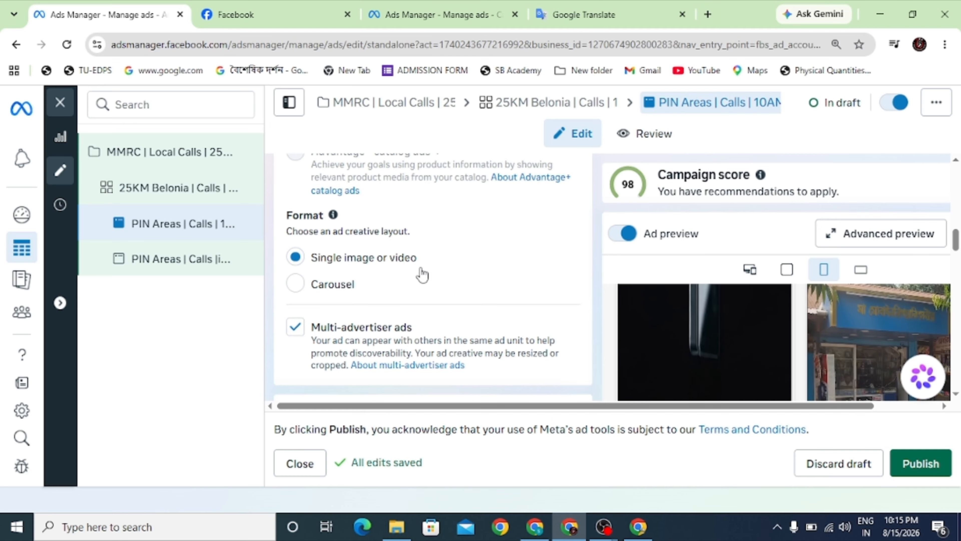
scroll(417, 273, "down", 2)
scroll(411, 269, "down", 5)
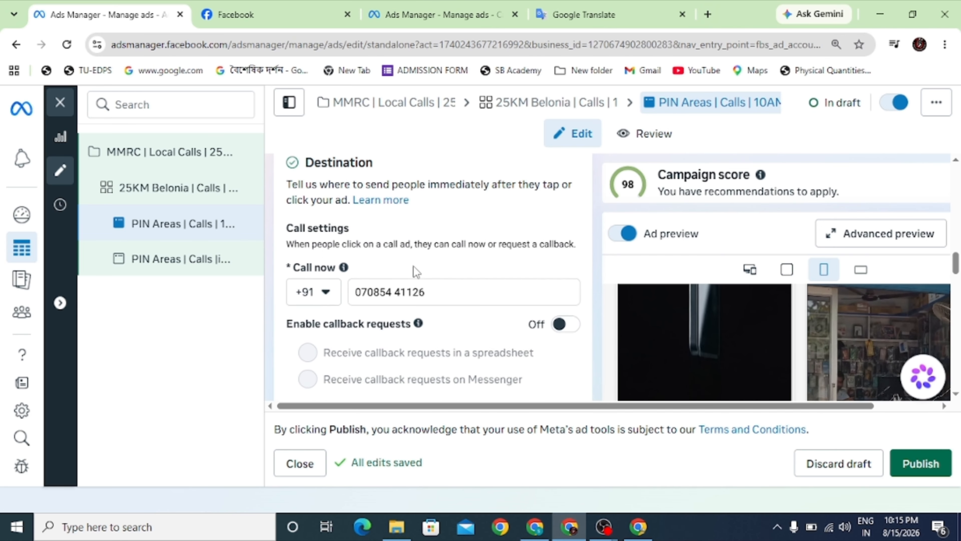
Examine the 10AM-10PM ad's media, related media, primary text, headline, call description and tracking options
scroll(396, 262, "down", 5)
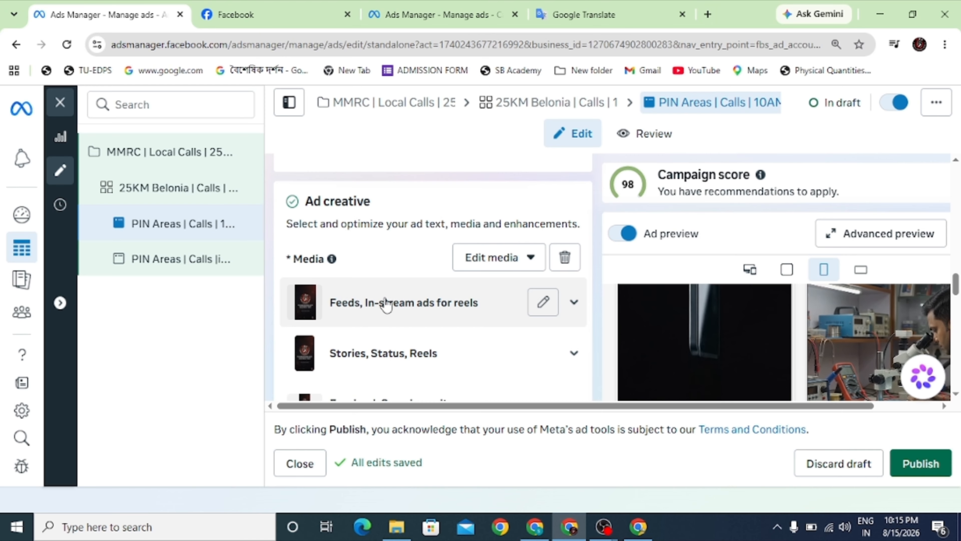
scroll(425, 303, "down", 5)
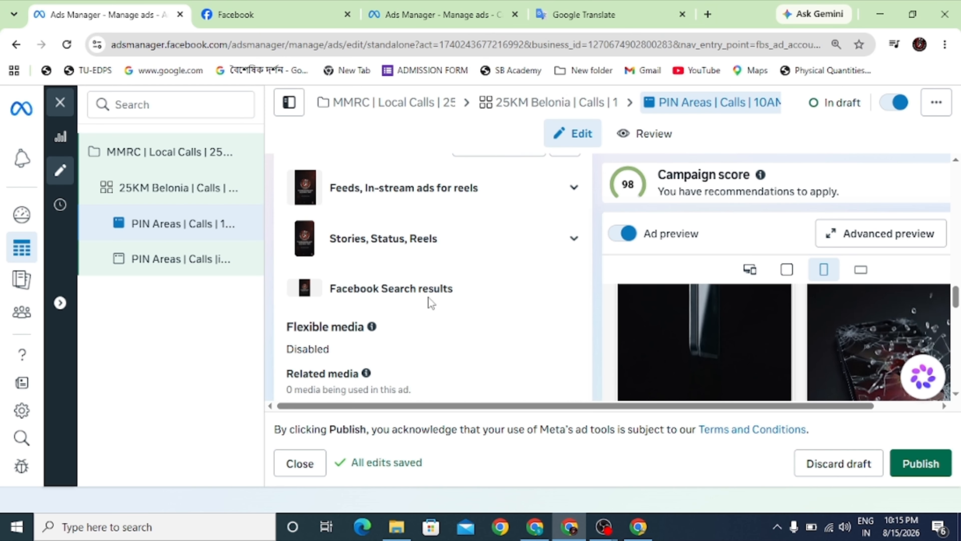
scroll(420, 277, "down", 1)
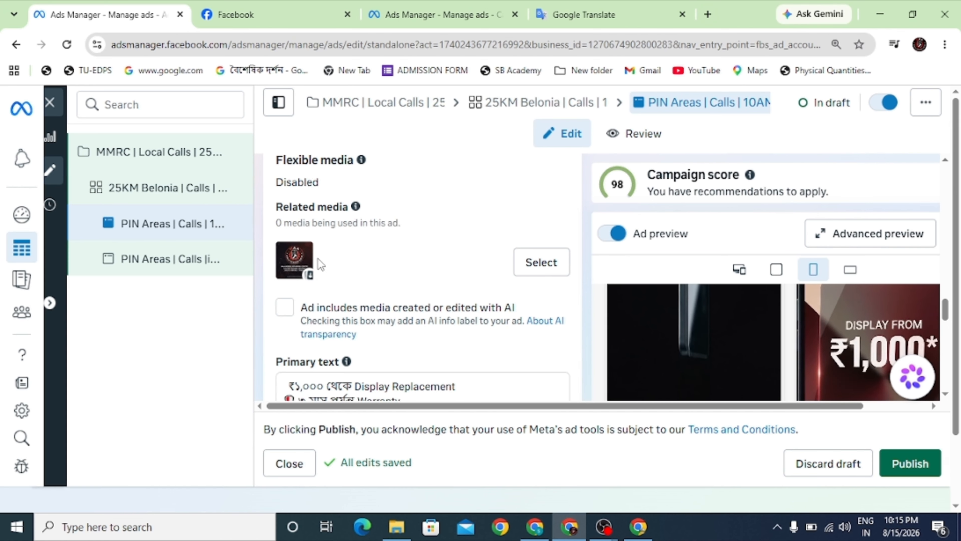
mouse_move(297, 258)
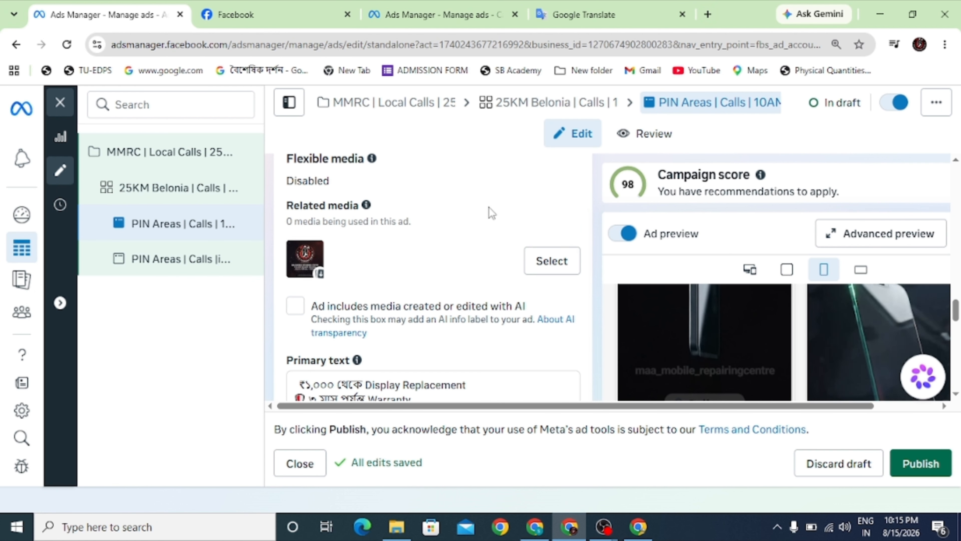
scroll(490, 210, "down", 3)
scroll(491, 213, "down", 9)
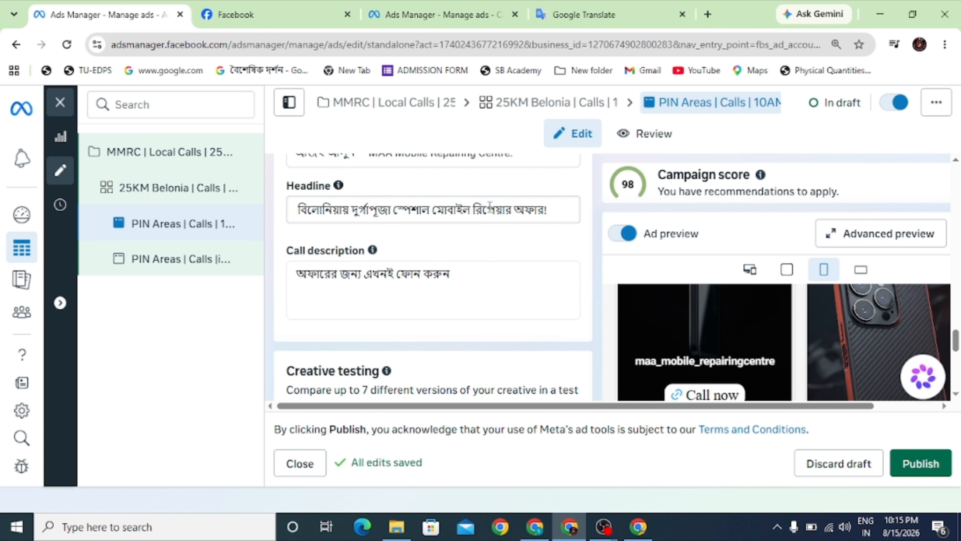
scroll(490, 207, "down", 5)
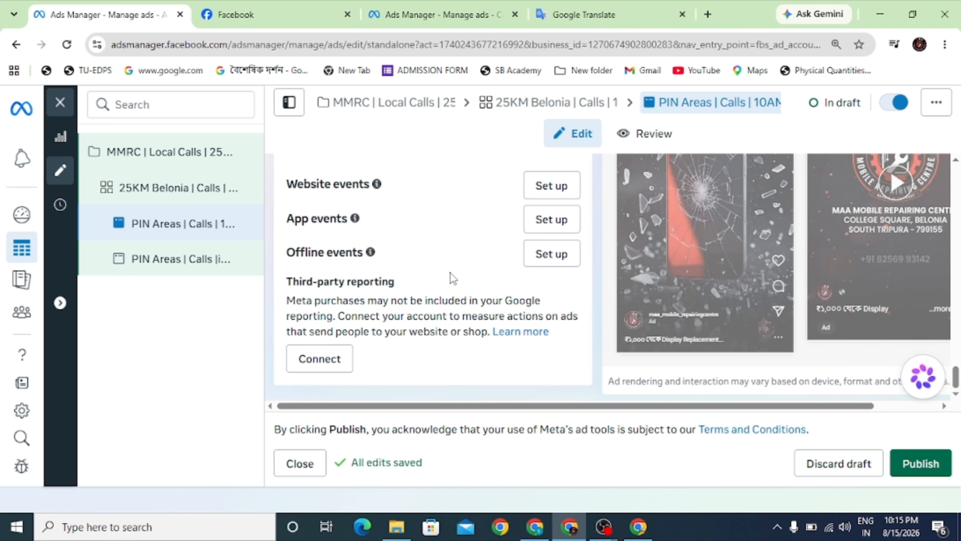
scroll(484, 261, "up", 10)
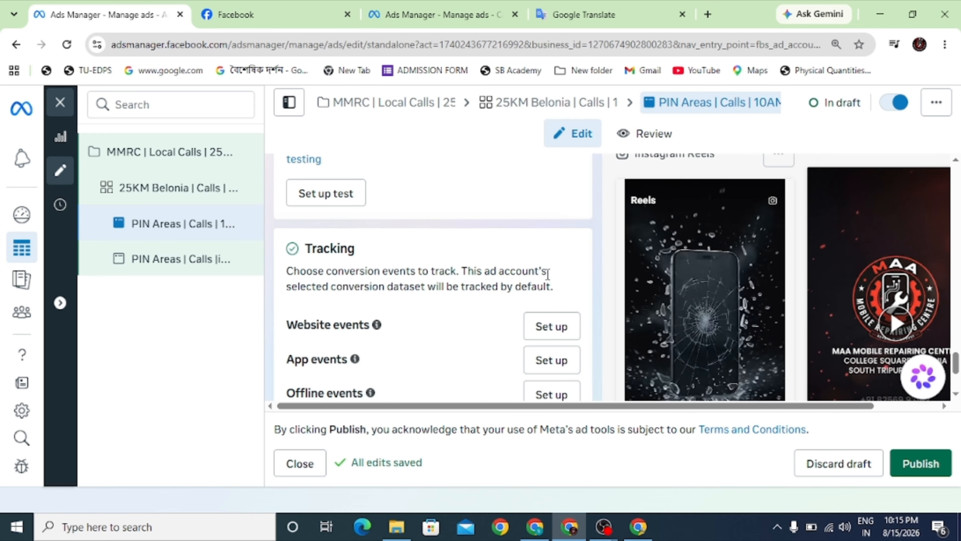
scroll(559, 277, "up", 4)
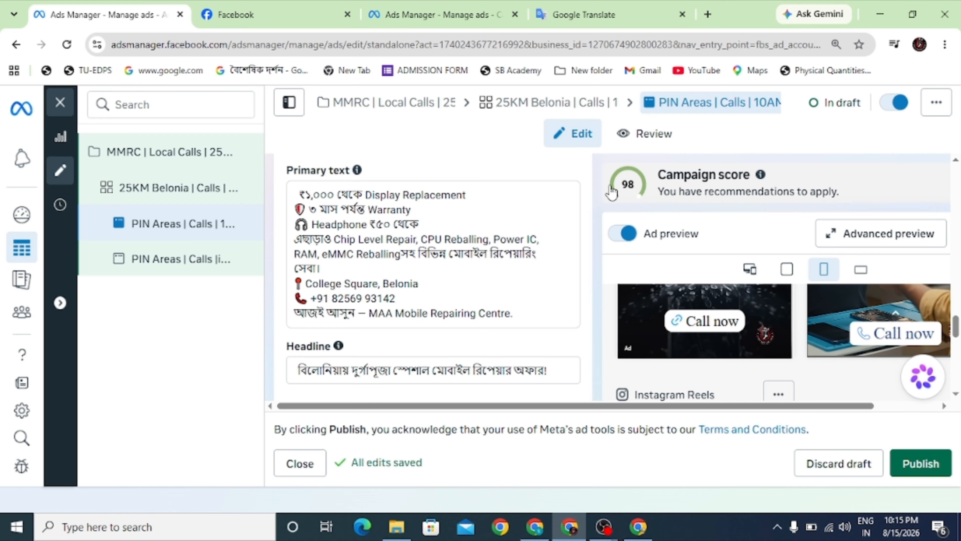
scroll(476, 258, "up", 5)
scroll(533, 263, "up", 5)
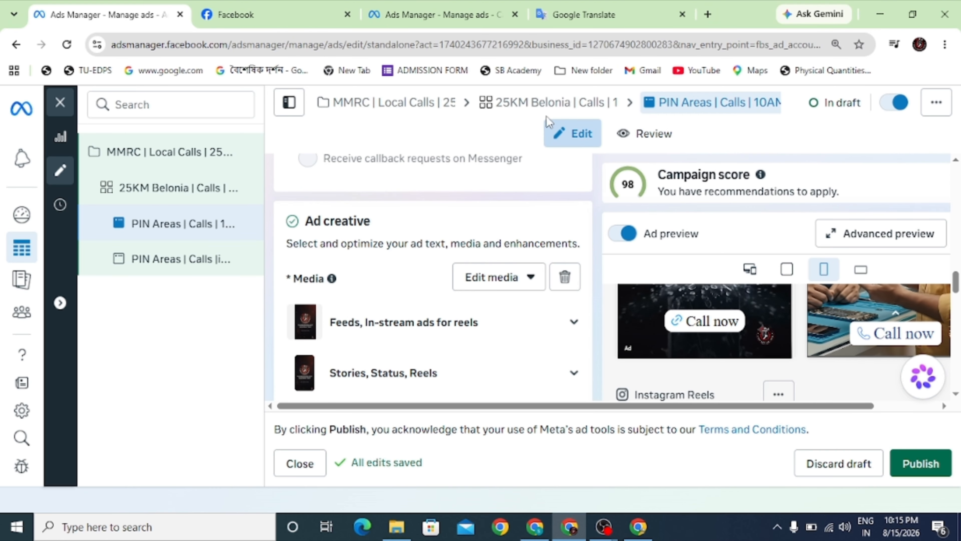
Return to the "25KM Belonia | Calls | 10AM-10PM" ad set and check its value rules, budget and campaign score recommendation
left_click(546, 102)
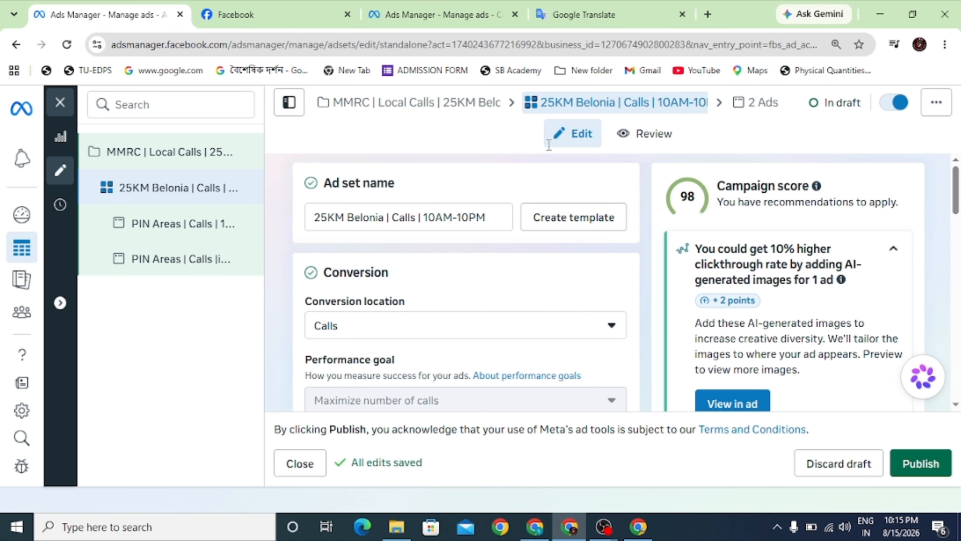
scroll(782, 326, "down", 3)
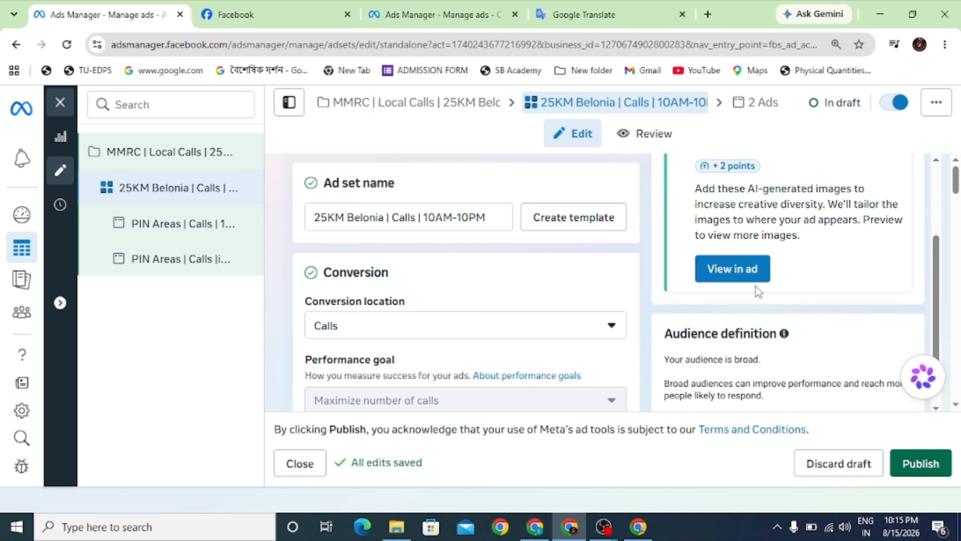
scroll(673, 316, "up", 3)
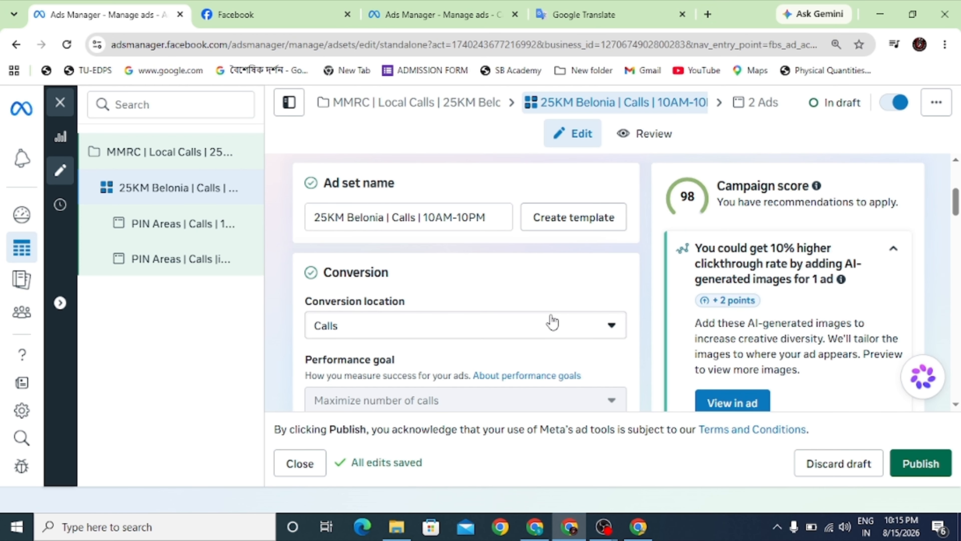
scroll(551, 321, "down", 9)
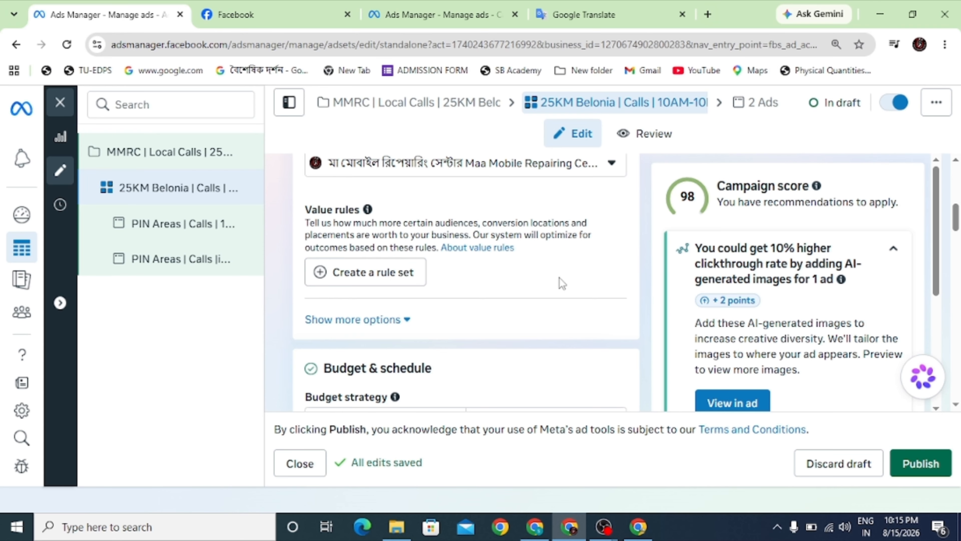
scroll(530, 284, "down", 5)
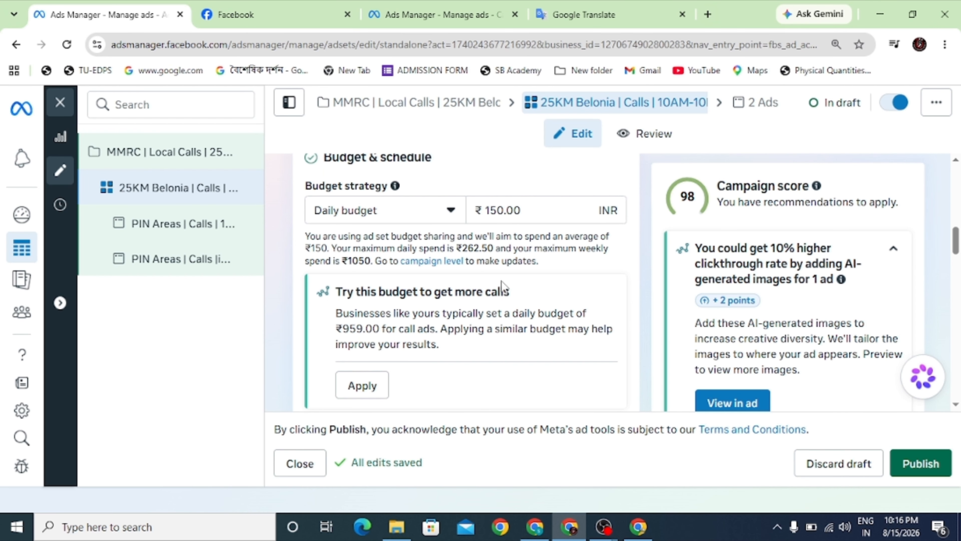
scroll(729, 379, "down", 3)
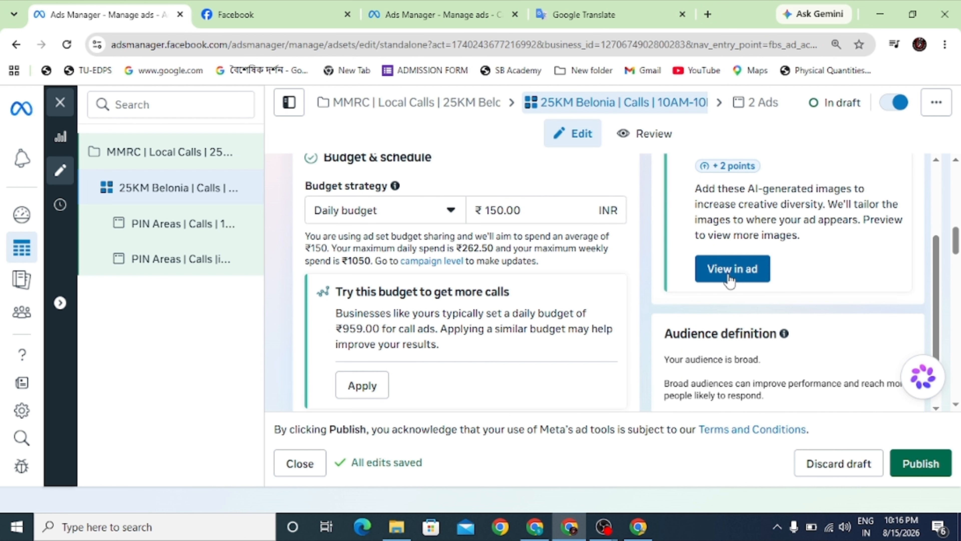
Open the image ad from the campaign score recommendation and apply the suggested AI-generated images to its creative
left_click(728, 276)
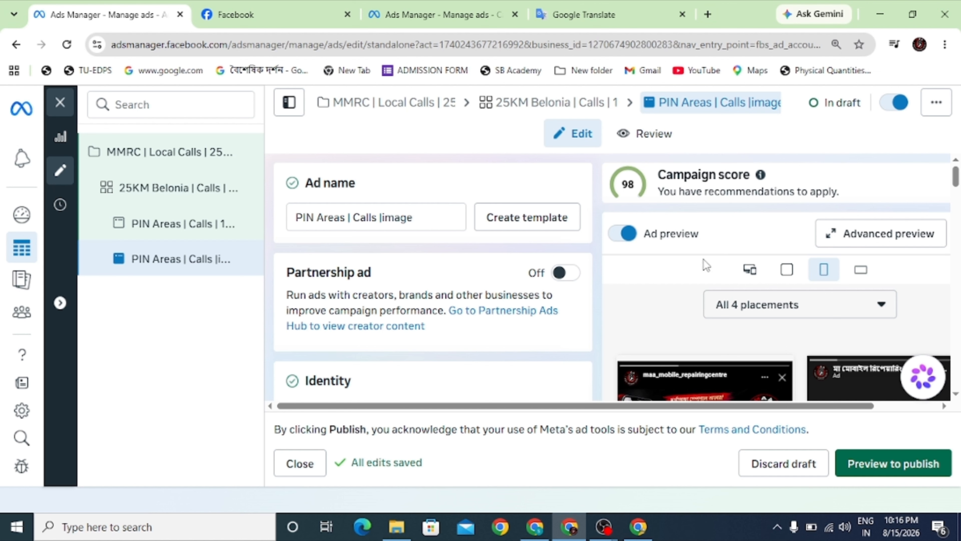
scroll(591, 234, "down", 4)
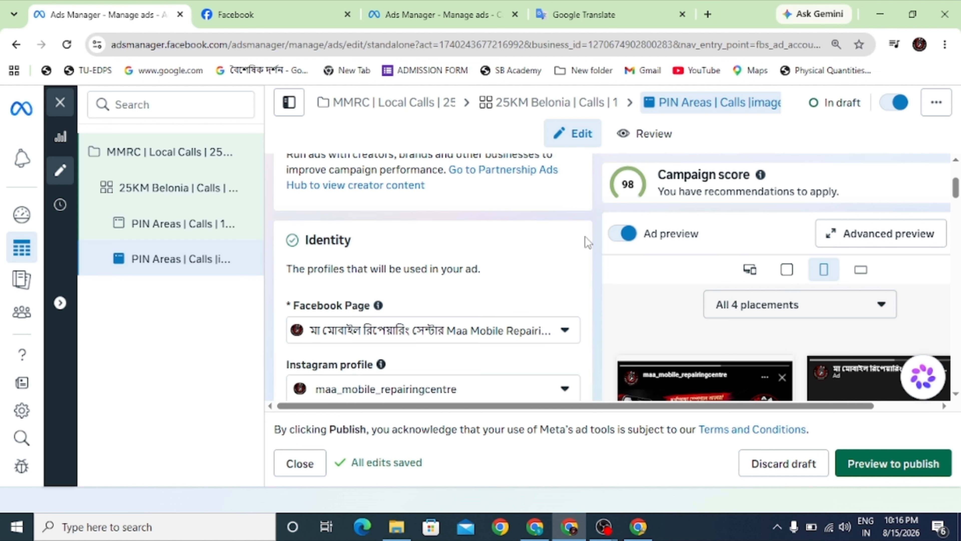
scroll(588, 242, "down", 12)
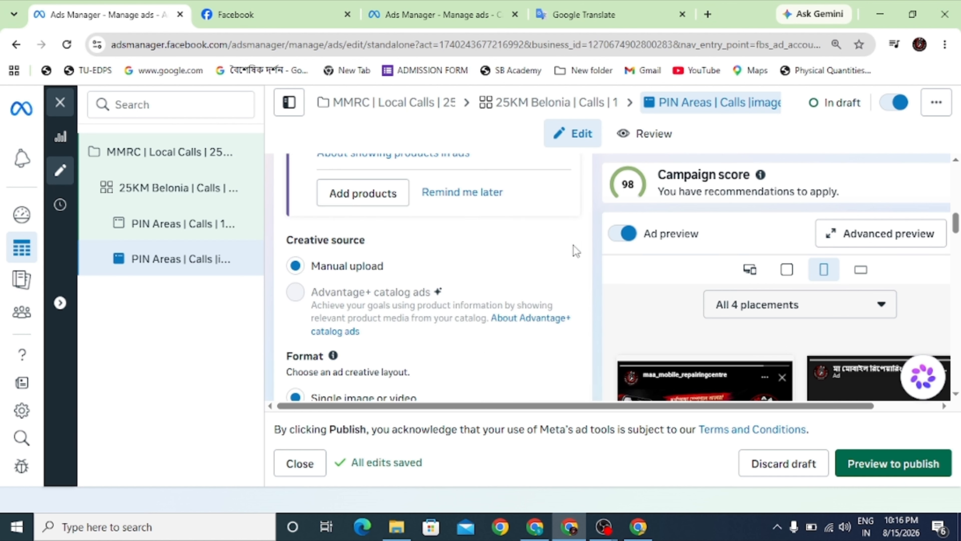
scroll(574, 246, "down", 4)
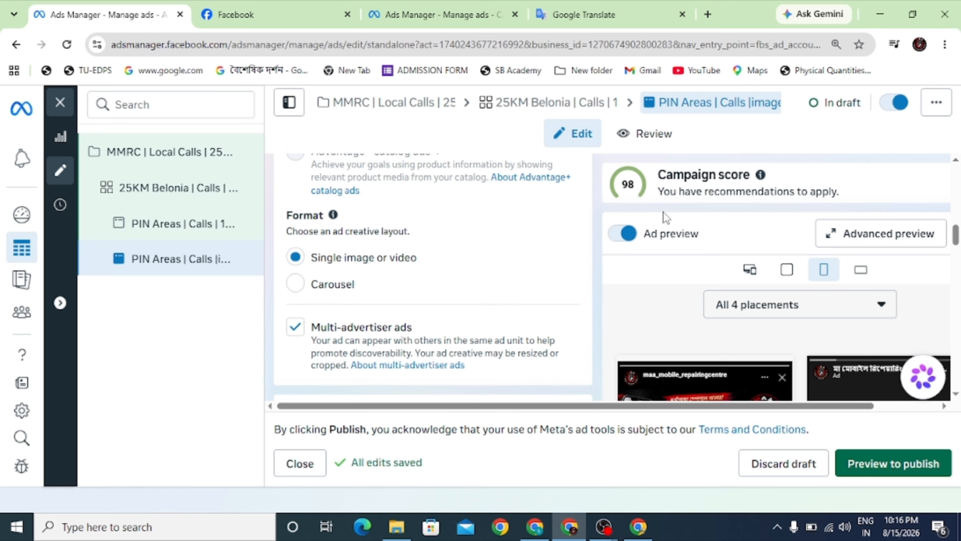
scroll(576, 248, "down", 8)
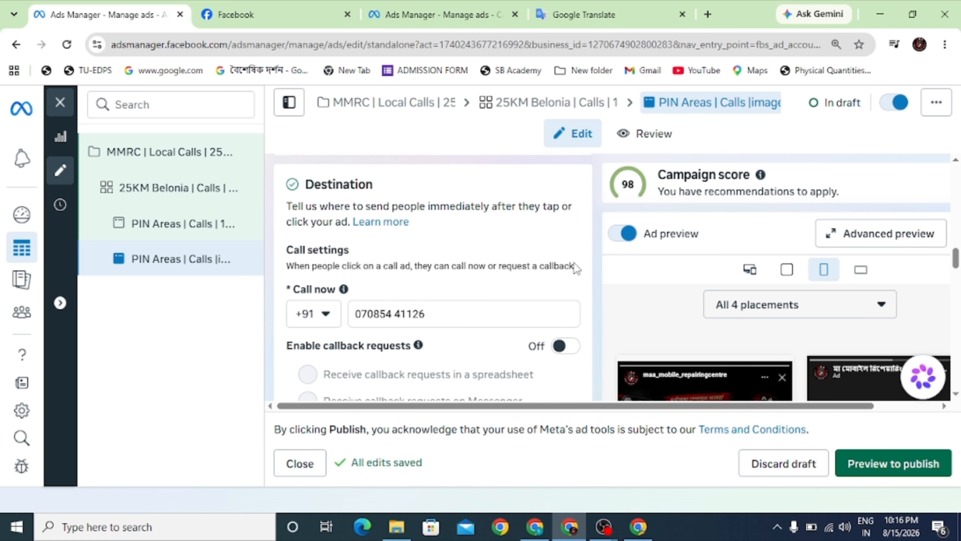
scroll(584, 263, "down", 12)
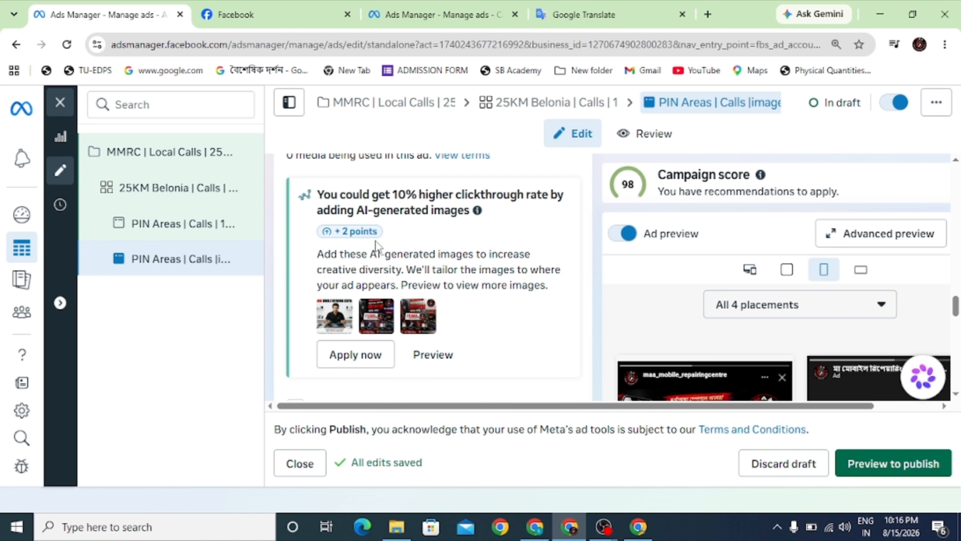
left_click(363, 359)
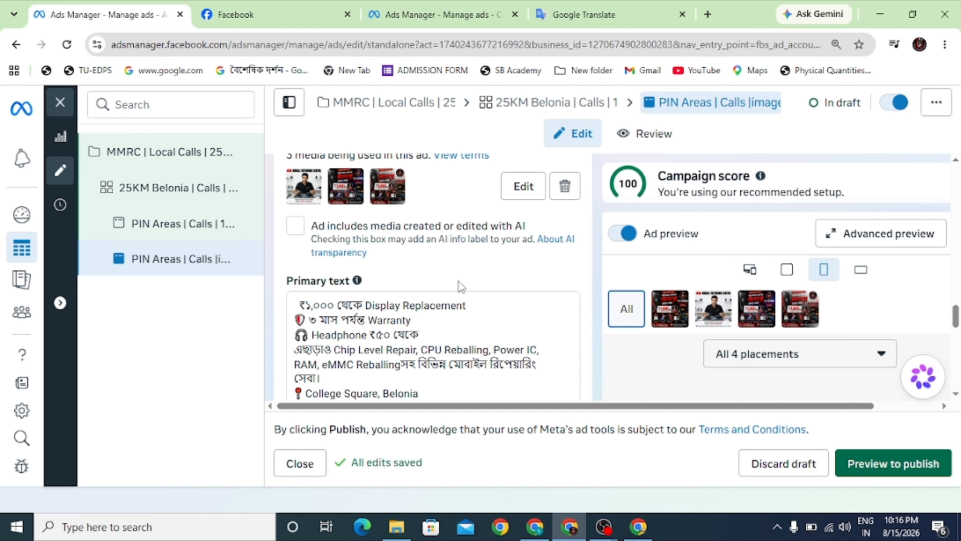
Check the image ad's text and updated preview, and reopen the ad set to view its campaign score
scroll(481, 260, "down", 8)
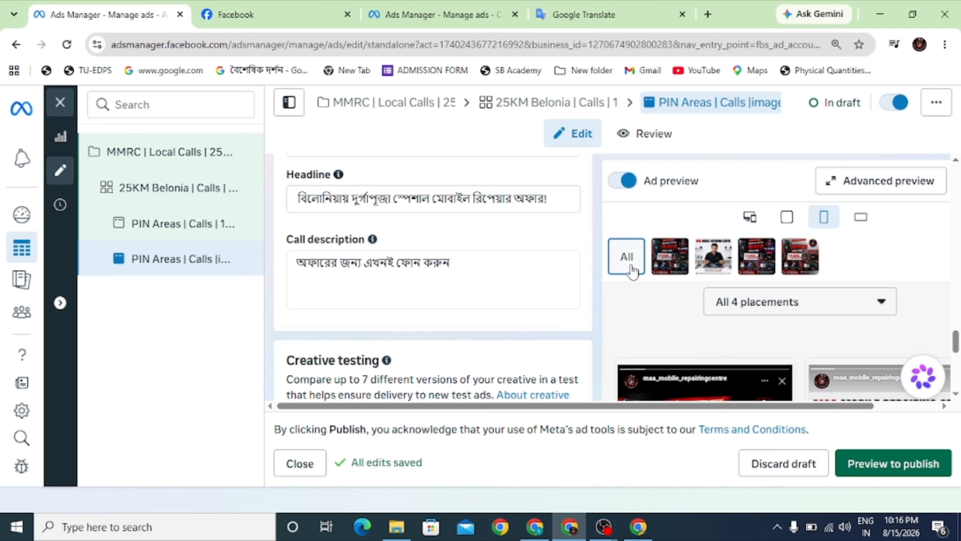
scroll(557, 265, "up", 10)
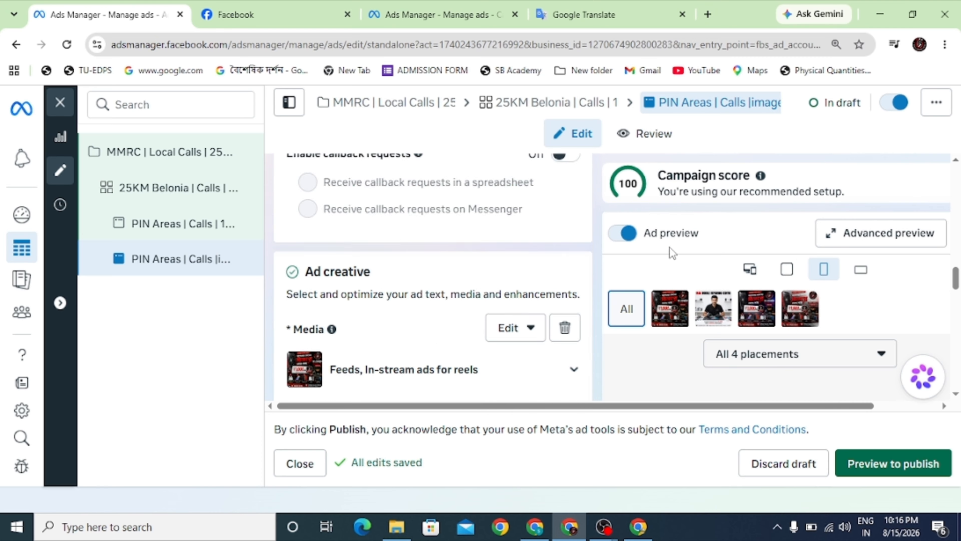
scroll(585, 253, "up", 10)
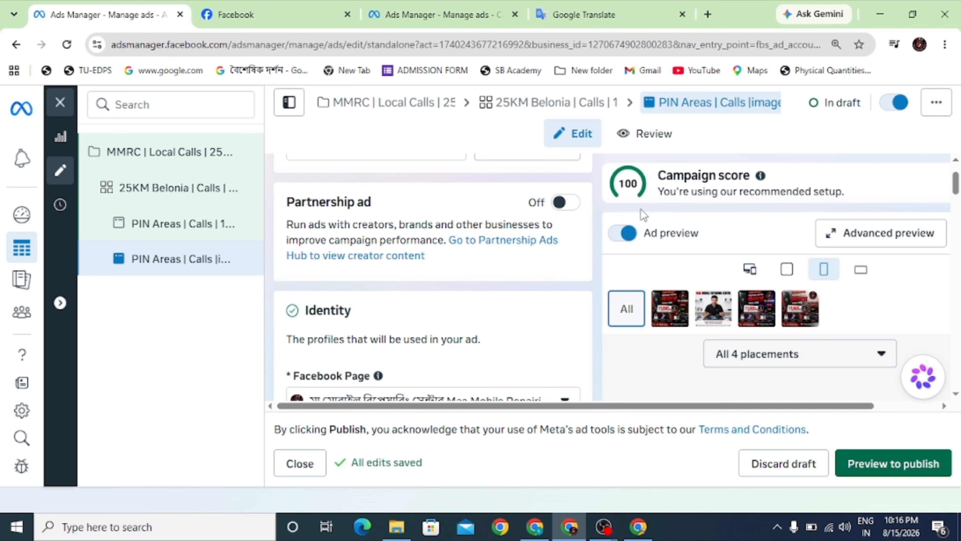
left_click(144, 187)
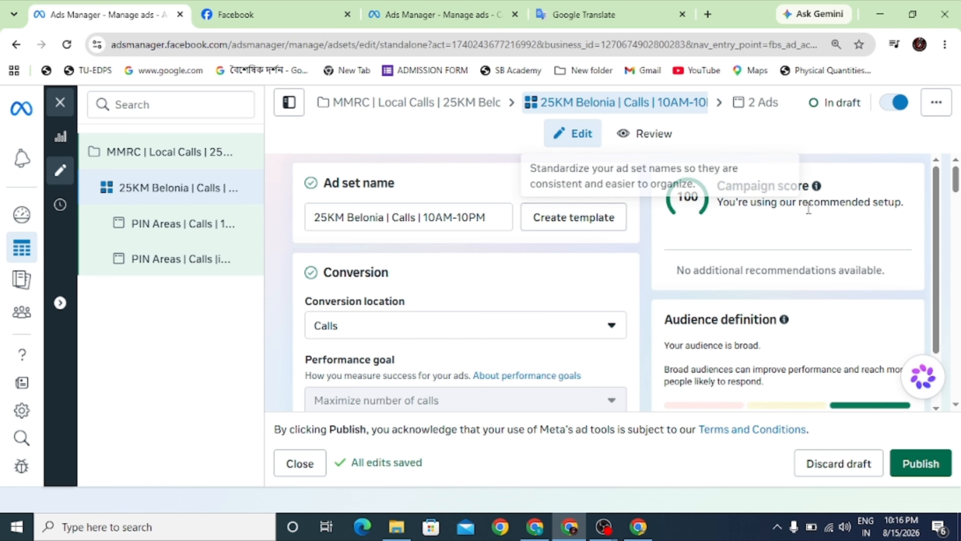
Review the ad set's conversion, budget and schedule, audience locations, placement value rules, campaign score and audience definition
scroll(490, 308, "down", 4)
scroll(490, 305, "down", 5)
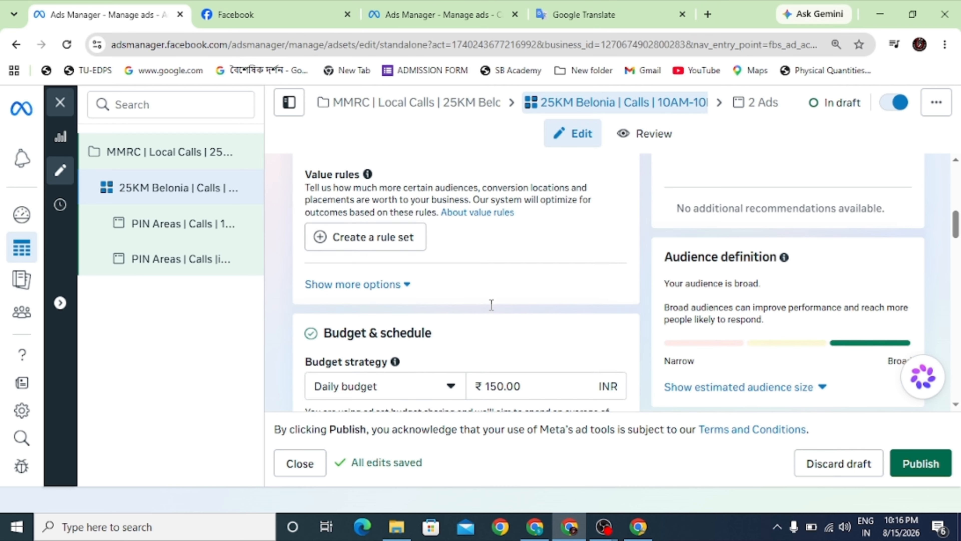
scroll(866, 288, "down", 5)
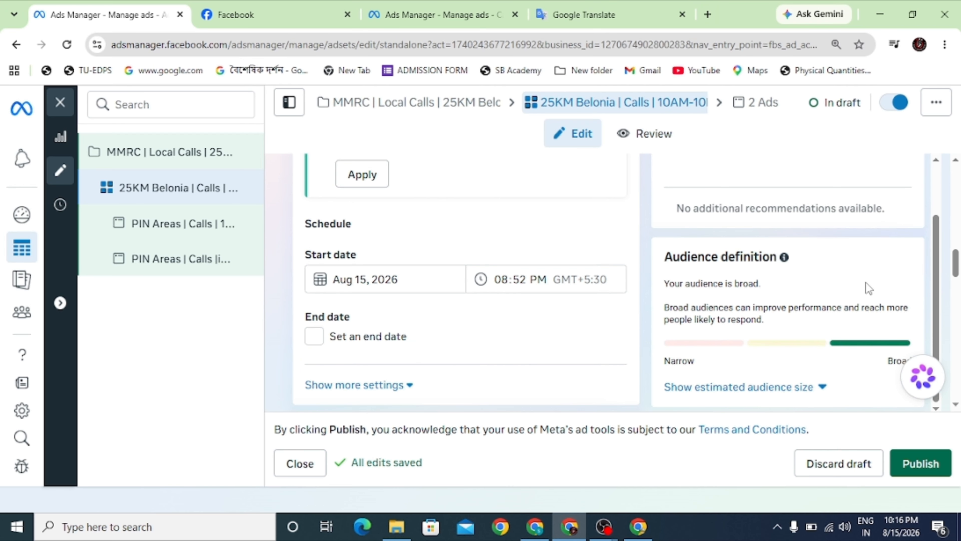
scroll(537, 310, "down", 6)
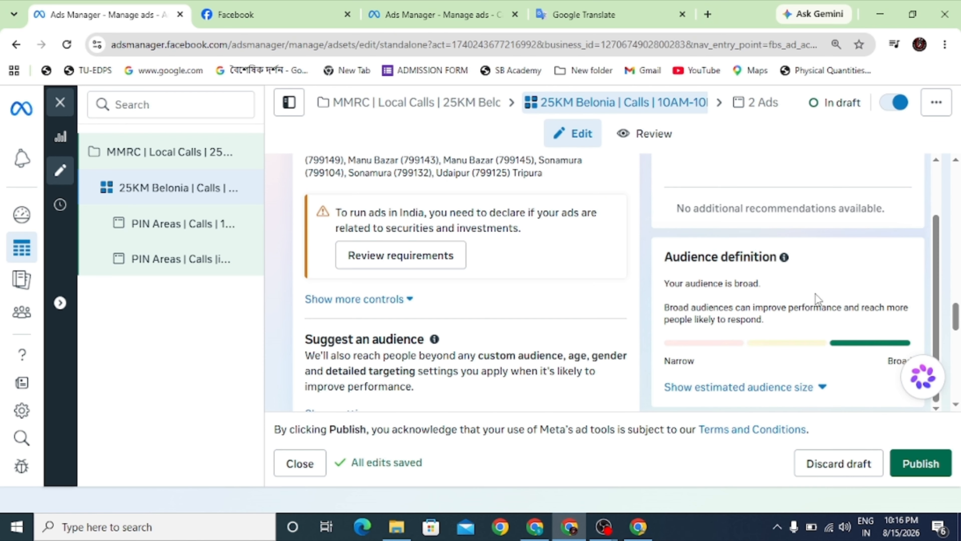
scroll(560, 286, "up", 3)
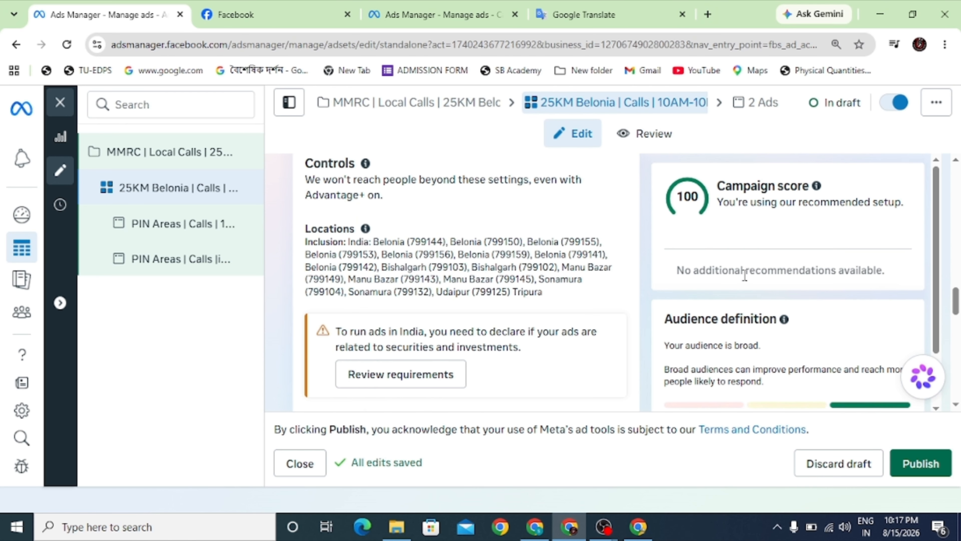
scroll(553, 287, "down", 8)
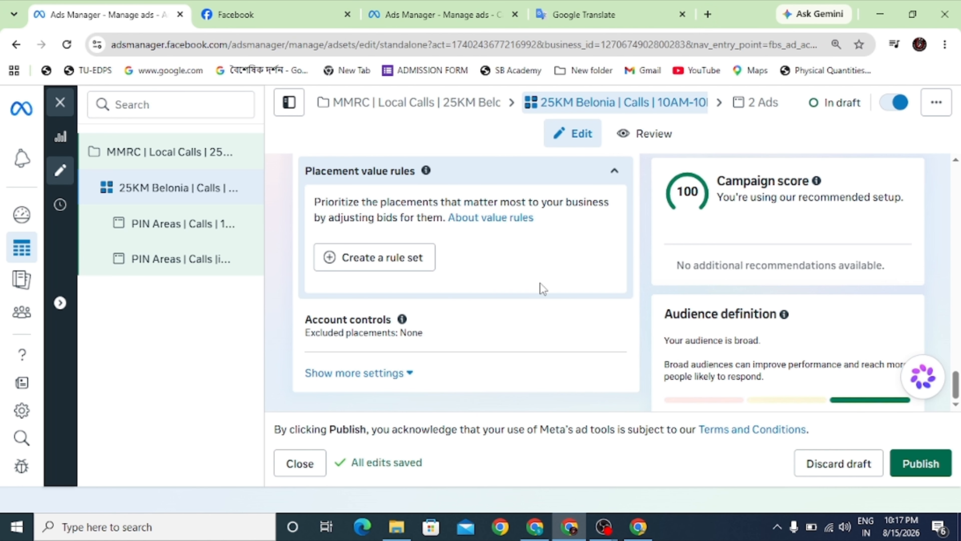
scroll(545, 291, "up", 10)
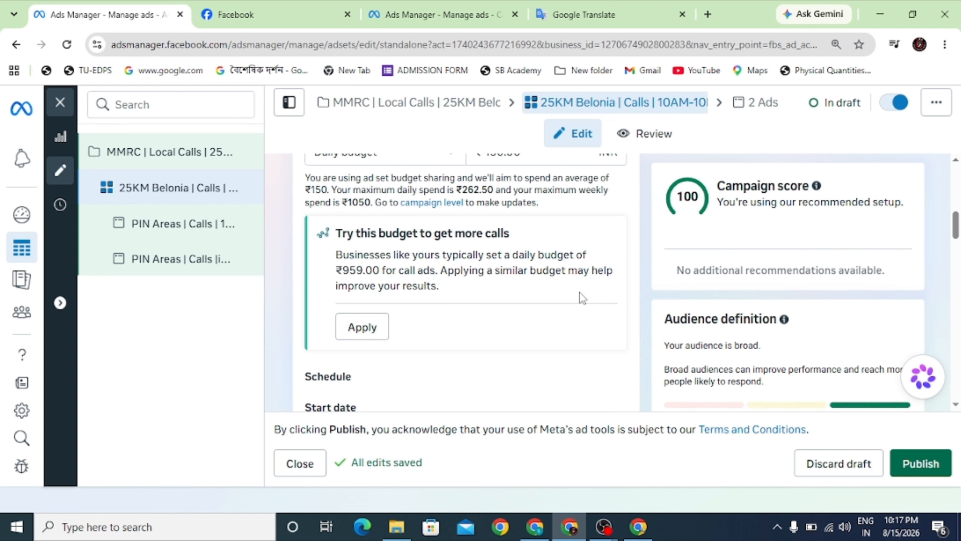
scroll(580, 292, "up", 6)
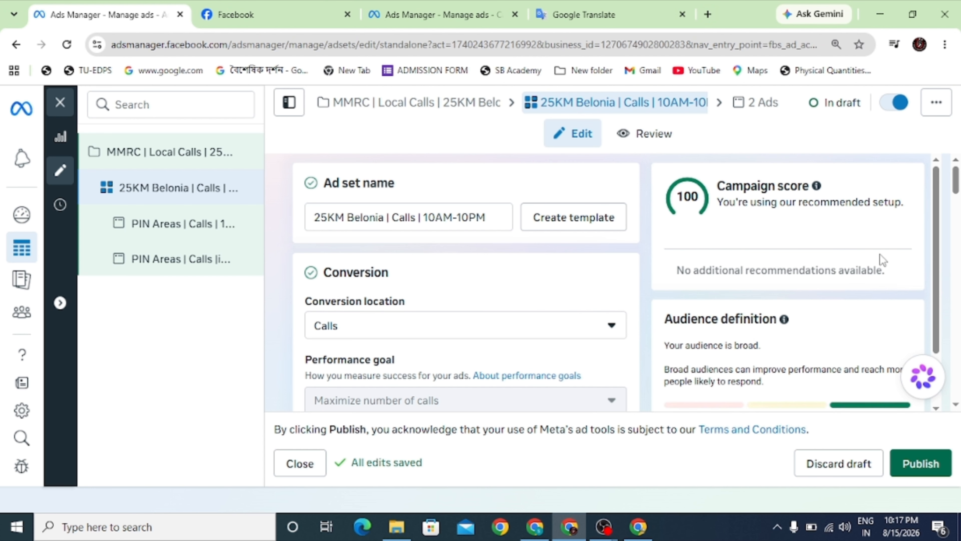
scroll(773, 253, "down", 2)
scroll(772, 257, "down", 10)
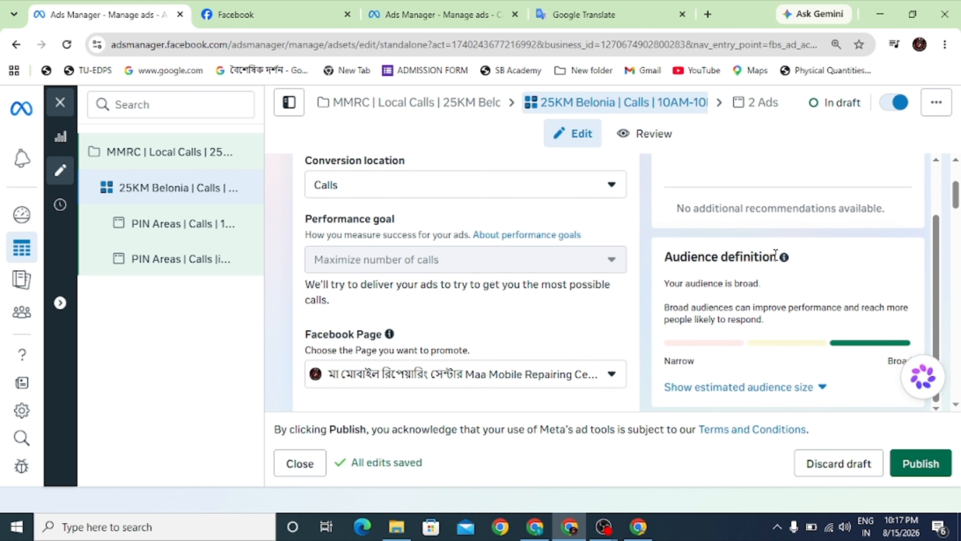
scroll(770, 265, "down", 8)
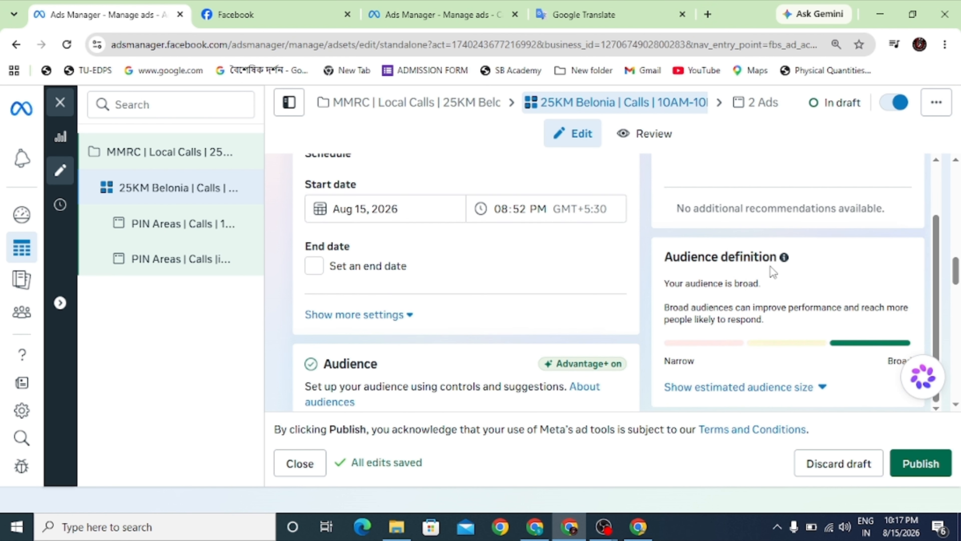